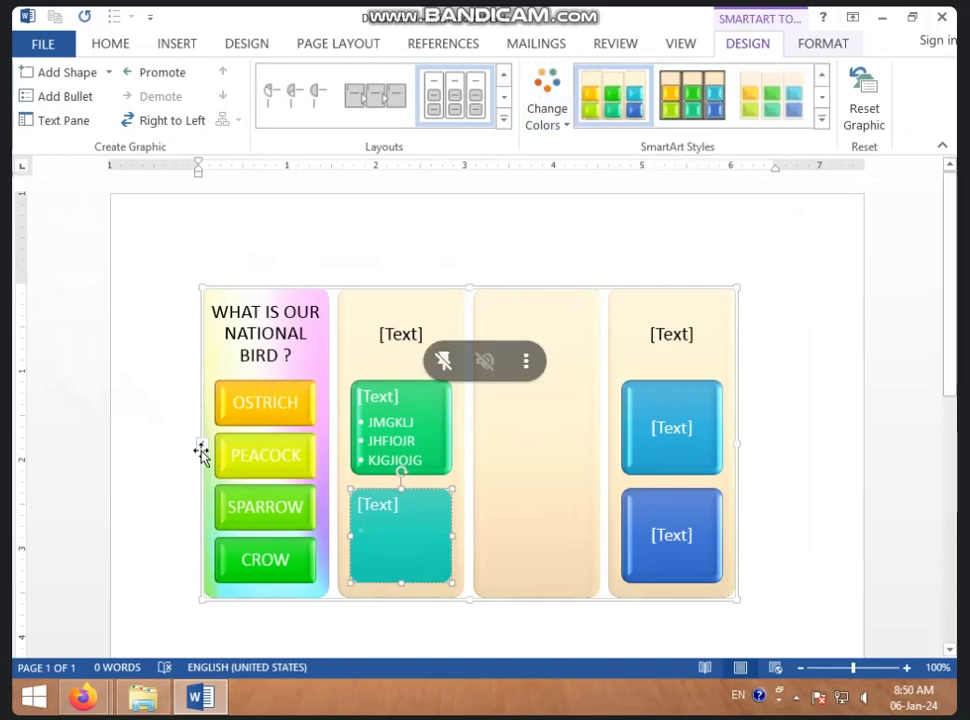
Step: Add bullet lines 1, 2, 2, 2 under the teal box, letting its text auto-shrink to fit
{"action": "left_click", "coordinate": [66, 96]}
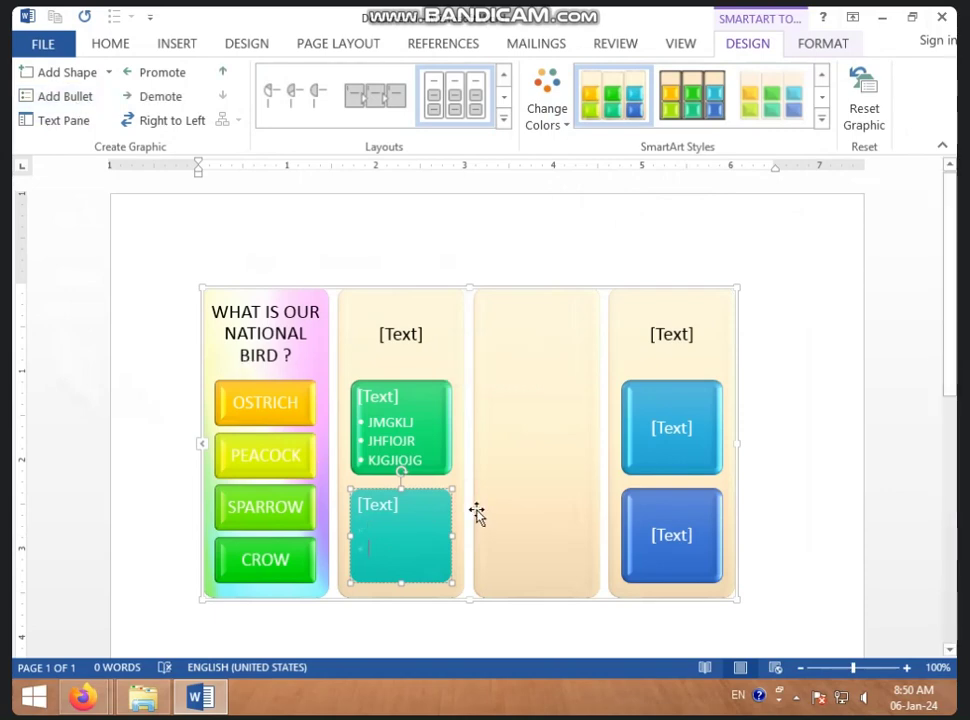
{"action": "type", "text": "1"}
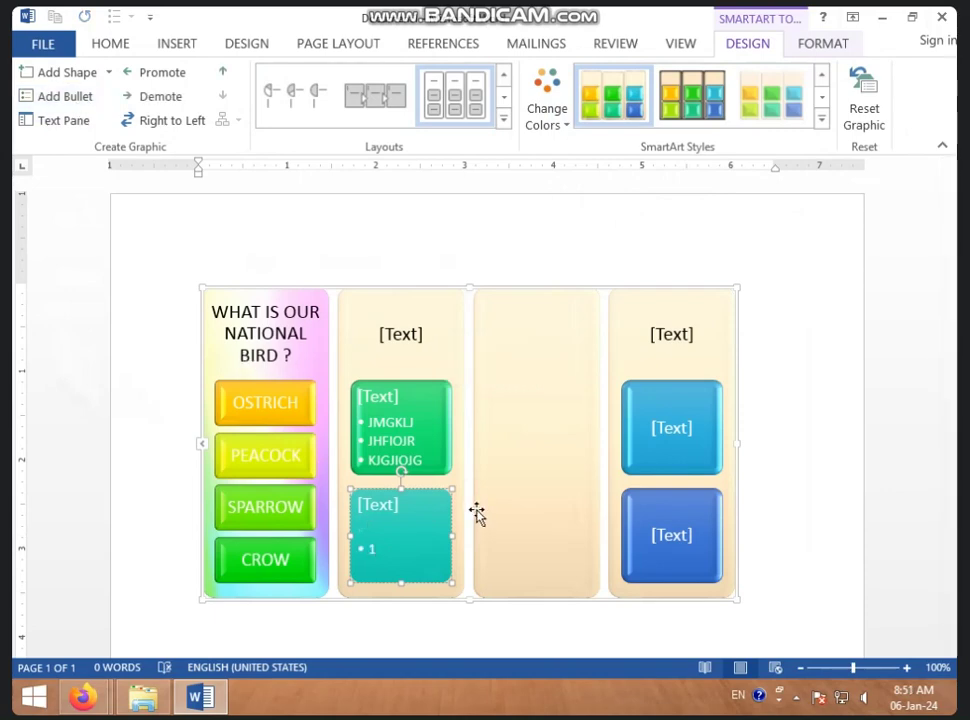
{"action": "key", "text": "Return"}
{"action": "type", "text": "2"}
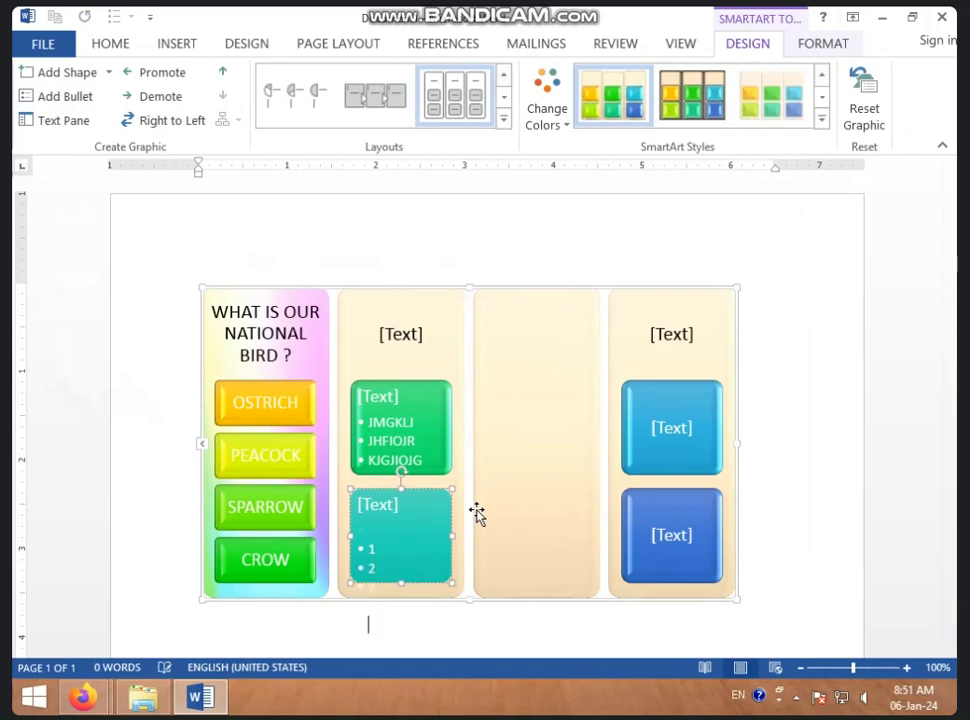
{"action": "key", "text": "Return"}
{"action": "type", "text": "2"}
{"action": "key", "text": "Return"}
{"action": "type", "text": "2"}
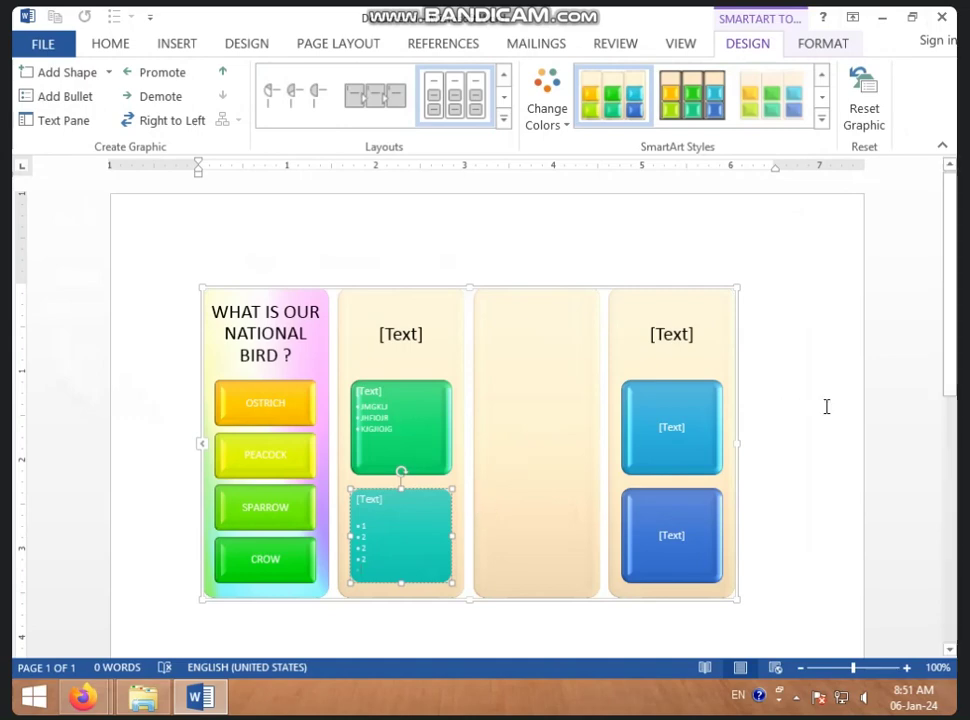
Step: Add bullets 'JHK' and 'KJHK JKJH' to the upper blue box, then type 'ULI';GFL;LKOK' in the dark-blue box
{"action": "left_click", "coordinate": [672, 427]}
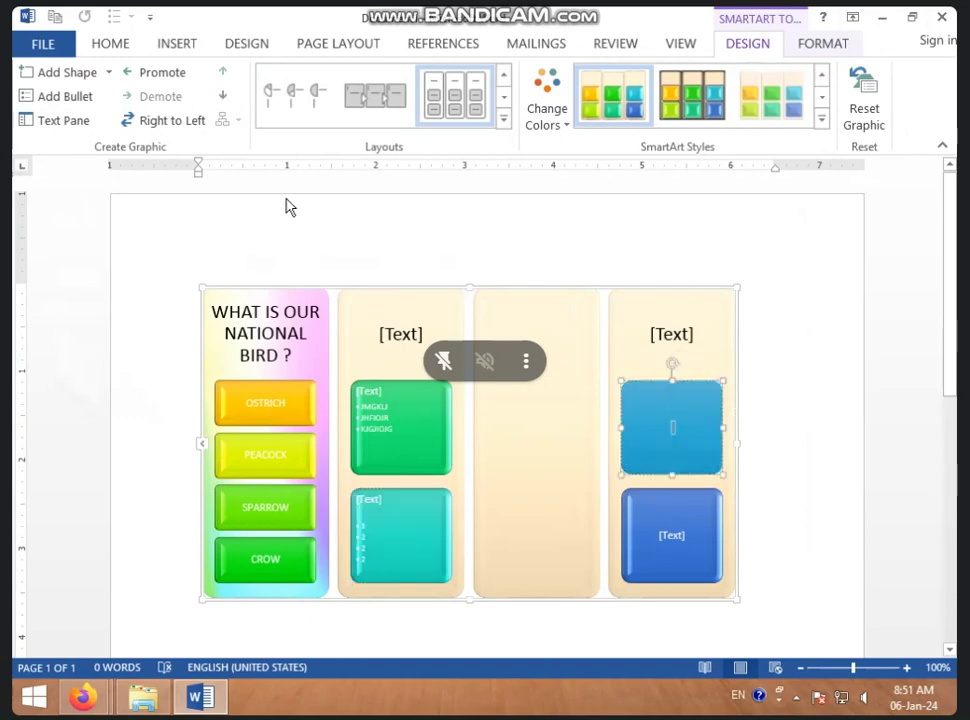
{"action": "left_click", "coordinate": [30, 96]}
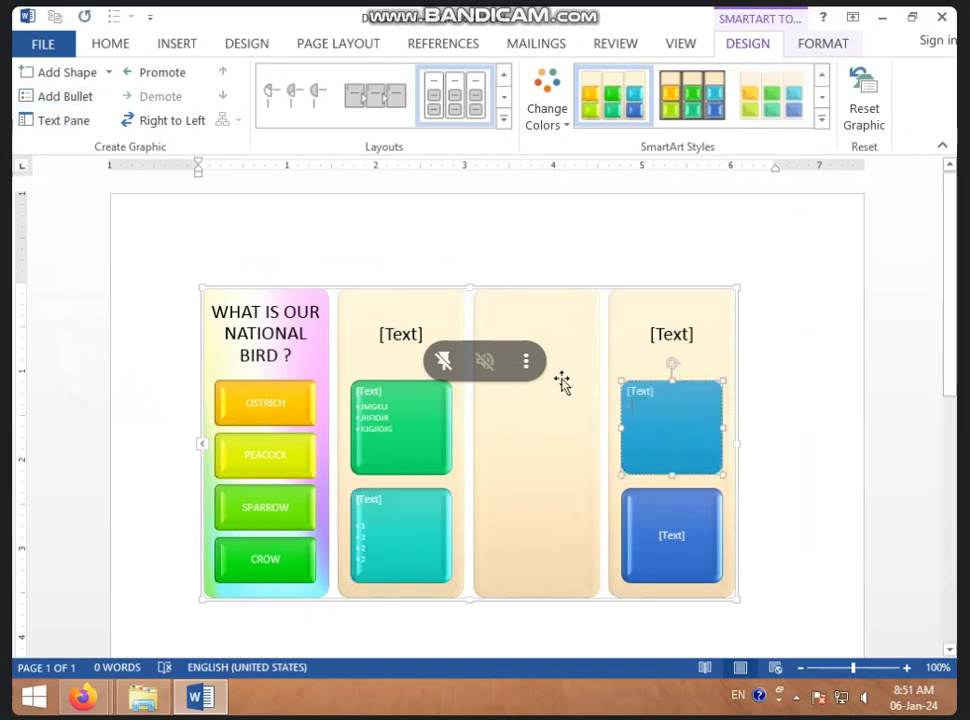
{"action": "type", "text": "JHK"}
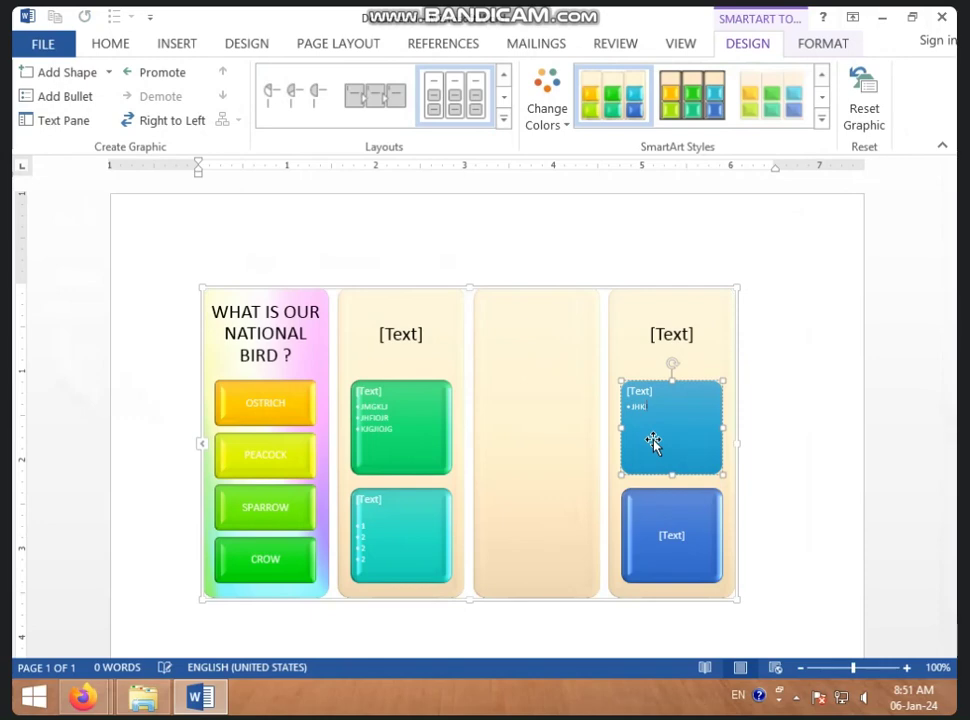
{"action": "key", "text": "Return"}
{"action": "type", "text": "KJHK "}
{"action": "type", "text": "JKJH"}
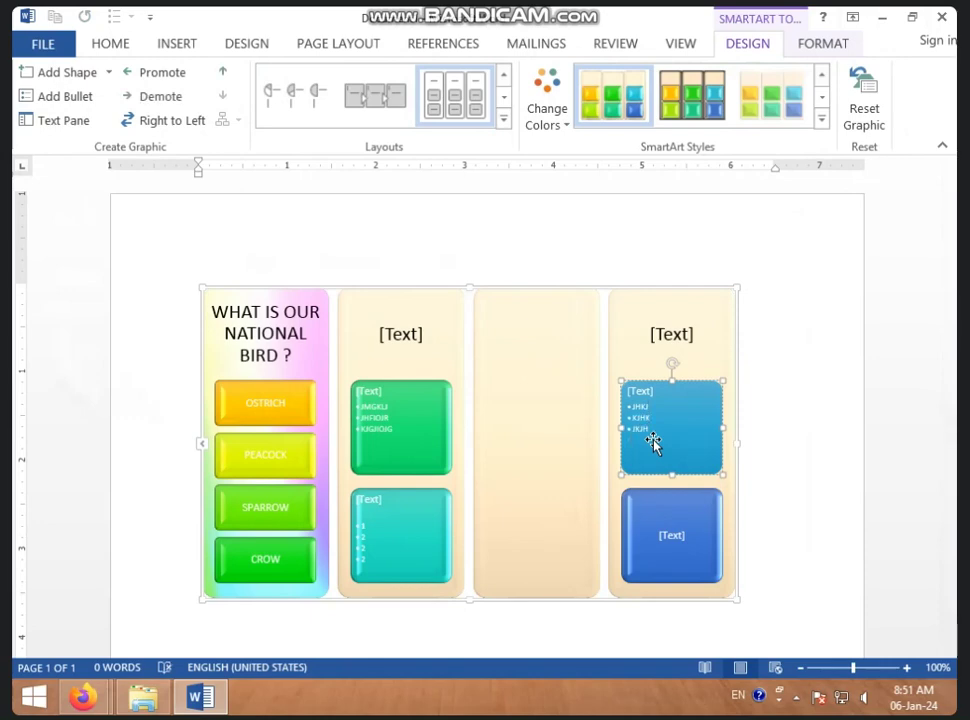
{"action": "left_click", "coordinate": [678, 555]}
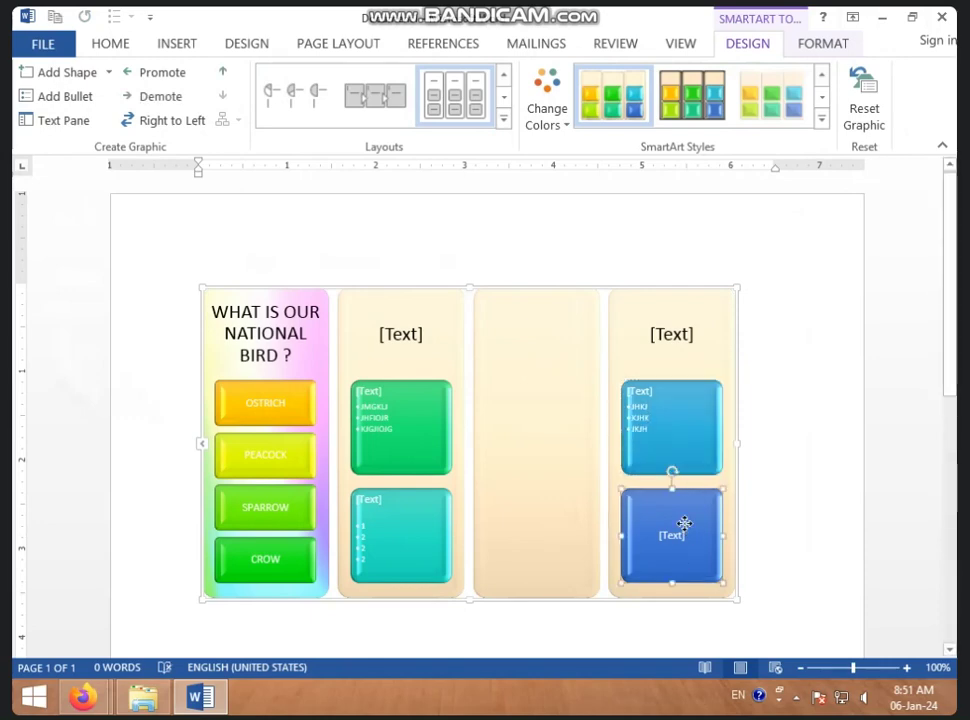
{"action": "type", "text": "uULI';GFL"}
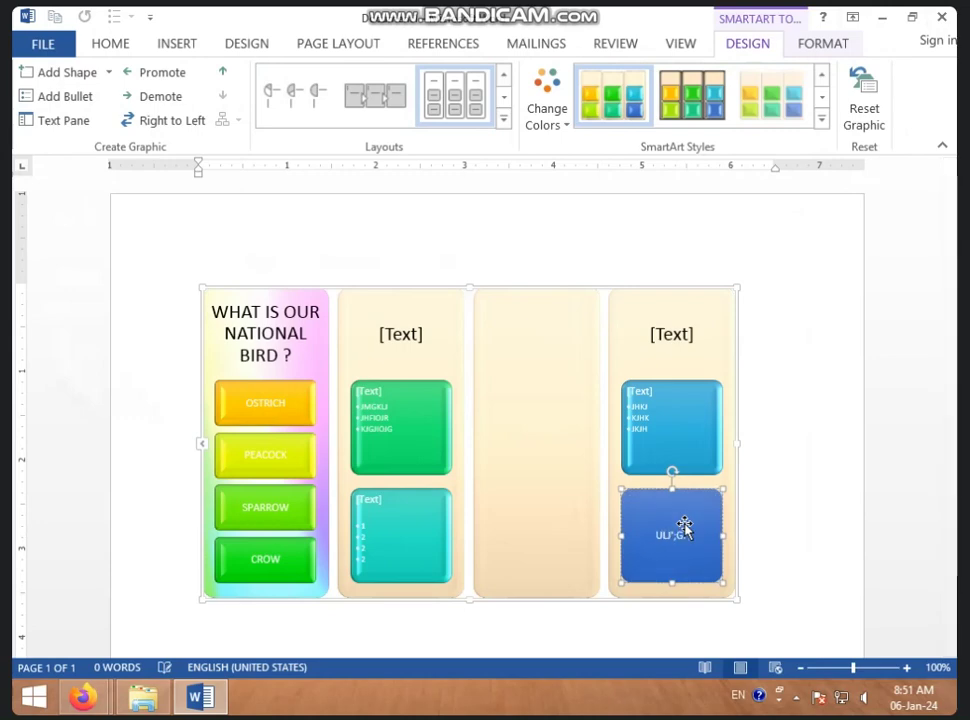
{"action": "type", "text": ";LKOK"}
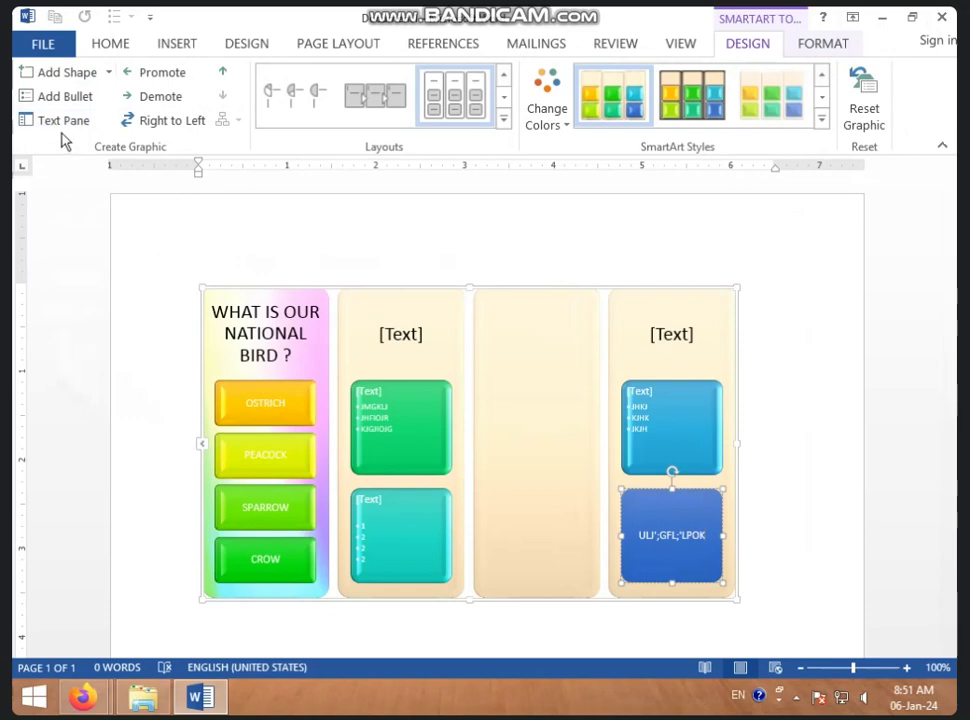
{"action": "left_click", "coordinate": [64, 122]}
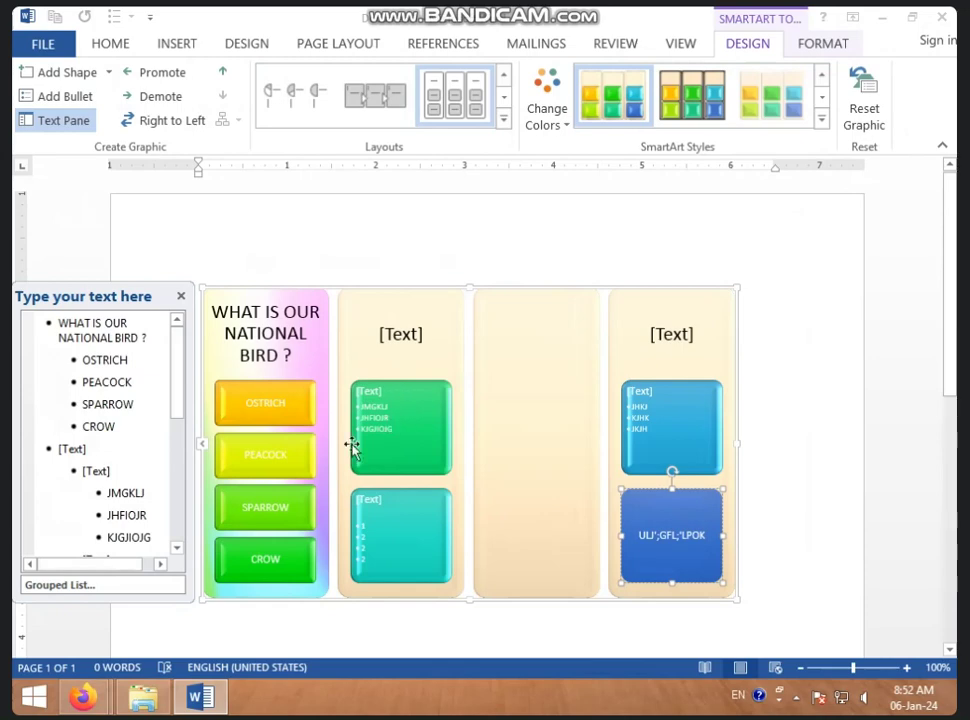
{"action": "scroll", "coordinate": [145, 504], "scroll_direction": "down", "scroll_amount": 1}
{"action": "scroll", "coordinate": [144, 509], "scroll_direction": "down", "scroll_amount": 2}
{"action": "scroll", "coordinate": [144, 506], "scroll_direction": "down", "scroll_amount": 3}
{"action": "scroll", "coordinate": [143, 504], "scroll_direction": "down", "scroll_amount": 1}
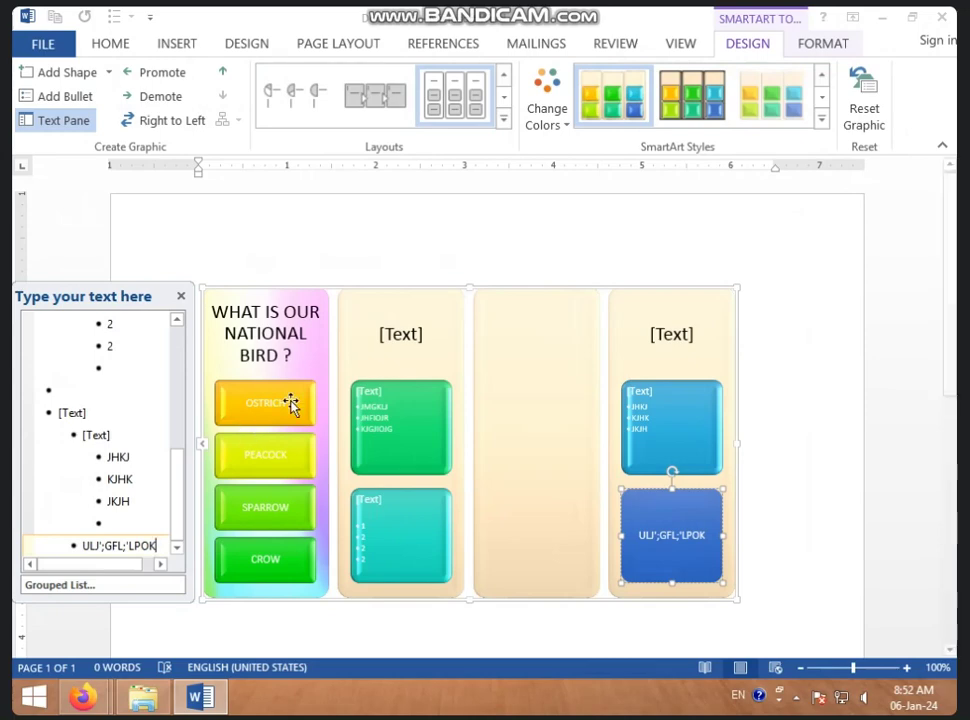
{"action": "left_click", "coordinate": [181, 298]}
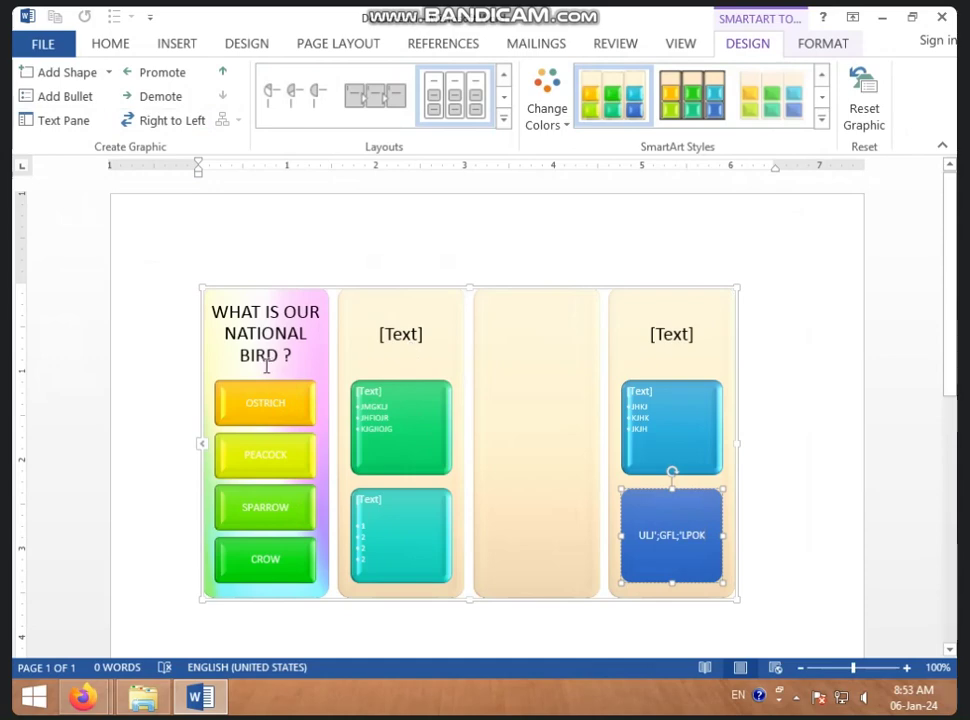
Step: Demote the empty third column, and fold the right [Text] column into the middle column
{"action": "left_click", "coordinate": [540, 350]}
{"action": "left_click", "coordinate": [160, 96]}
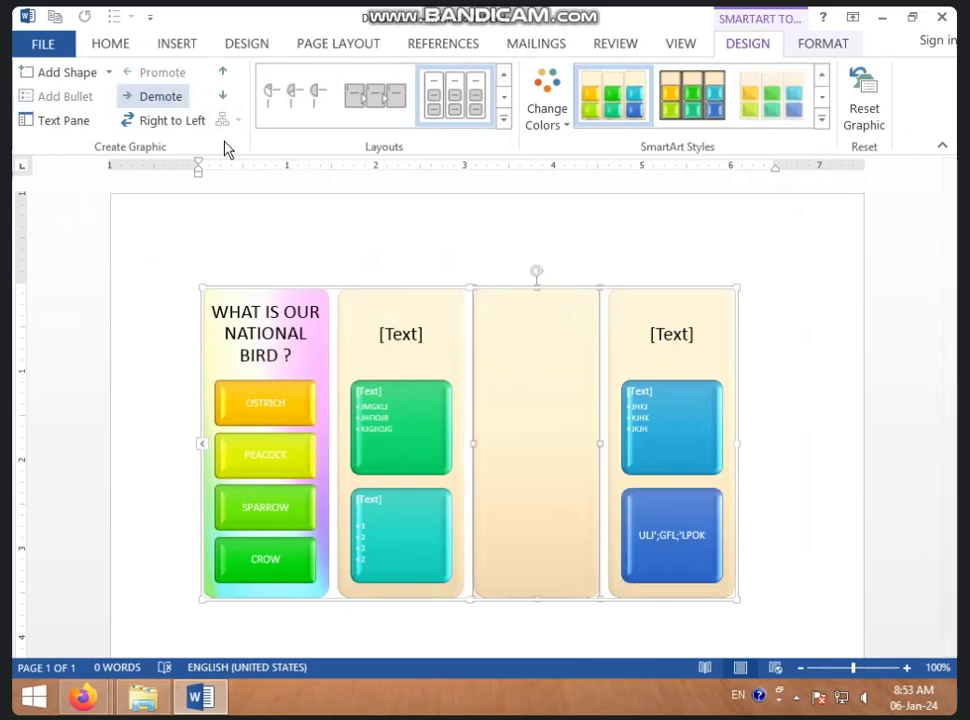
{"action": "left_click", "coordinate": [640, 318]}
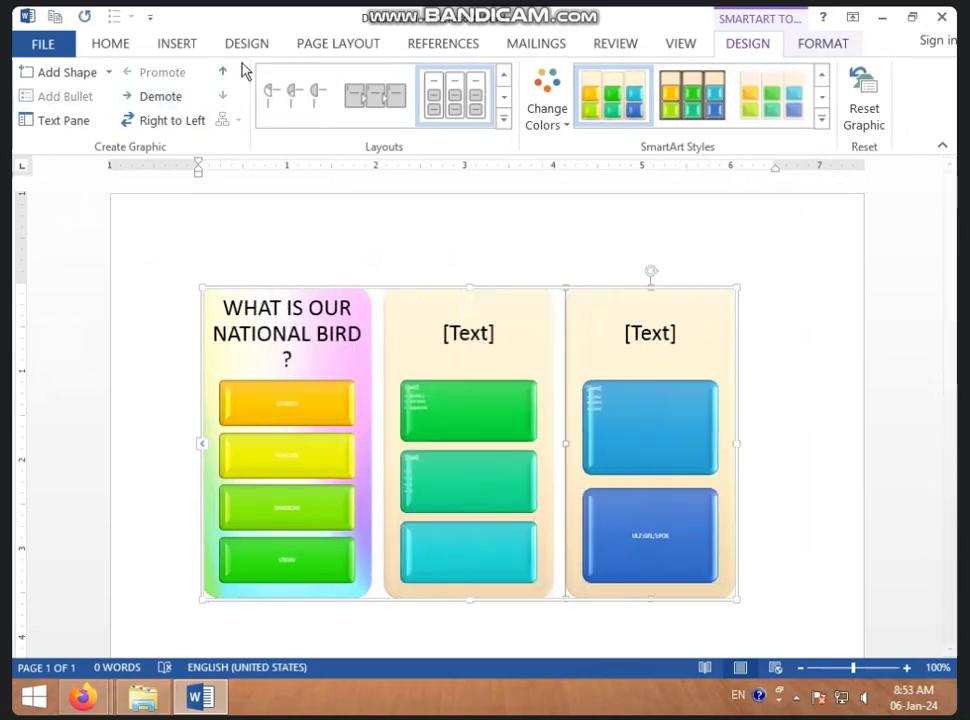
{"action": "key", "text": "alt+shift+Right"}
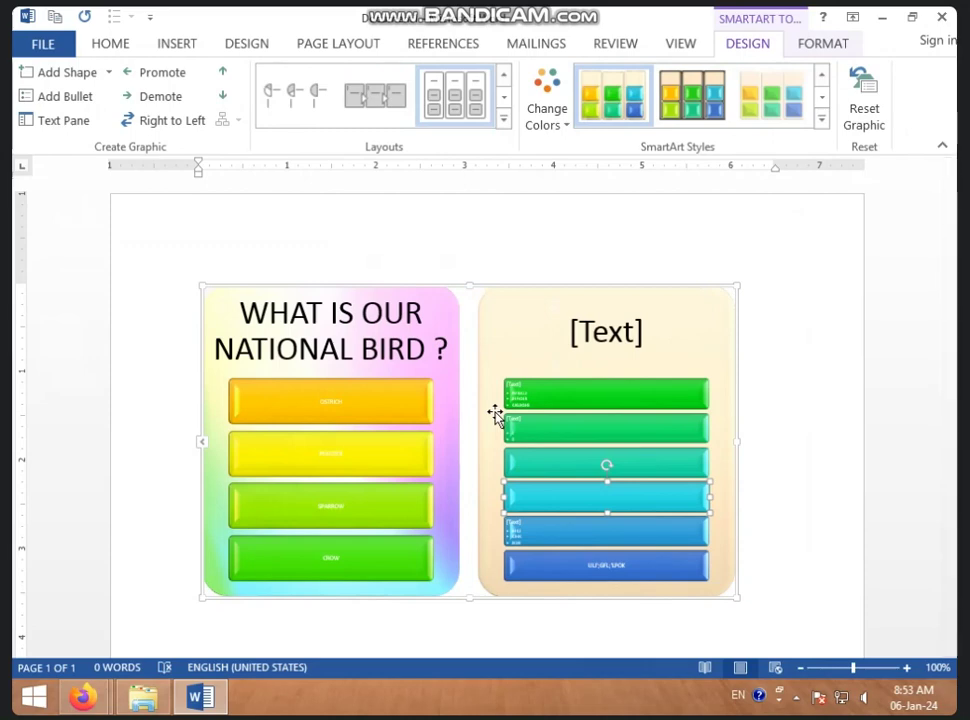
Step: Toggle Right to Left until the national-bird question panel is back on the left
{"action": "left_click", "coordinate": [160, 120]}
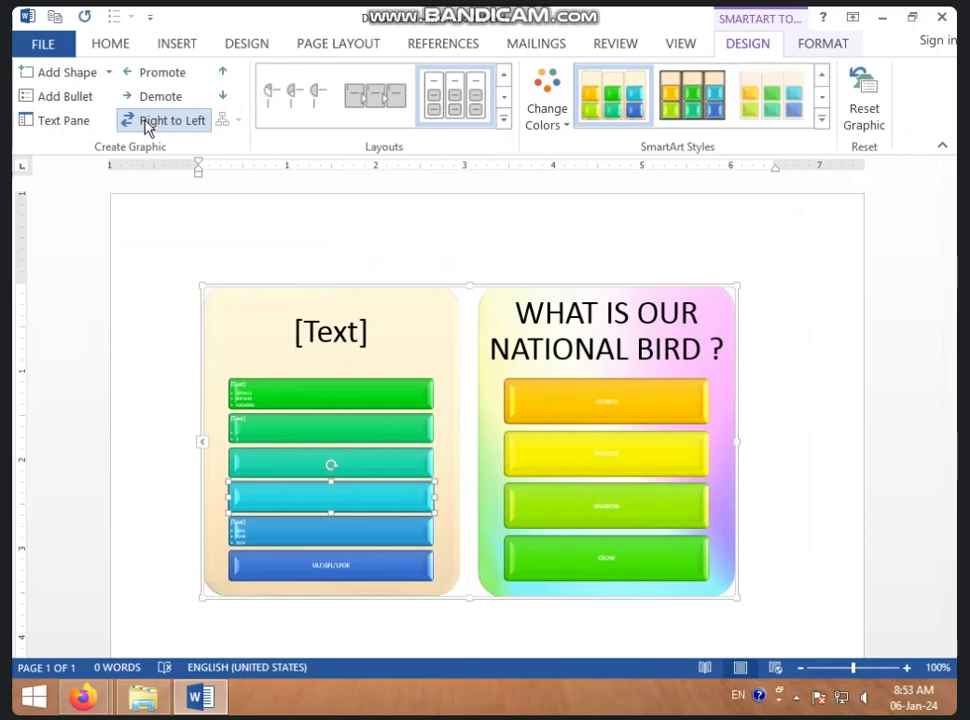
{"action": "left_click", "coordinate": [146, 122]}
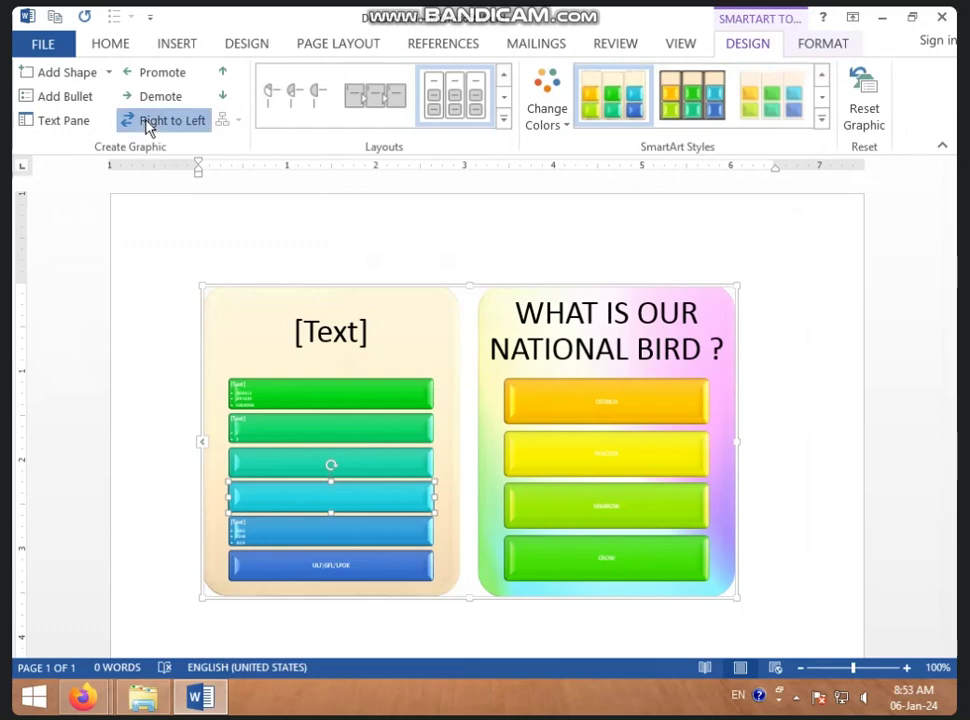
{"action": "left_click", "coordinate": [147, 122]}
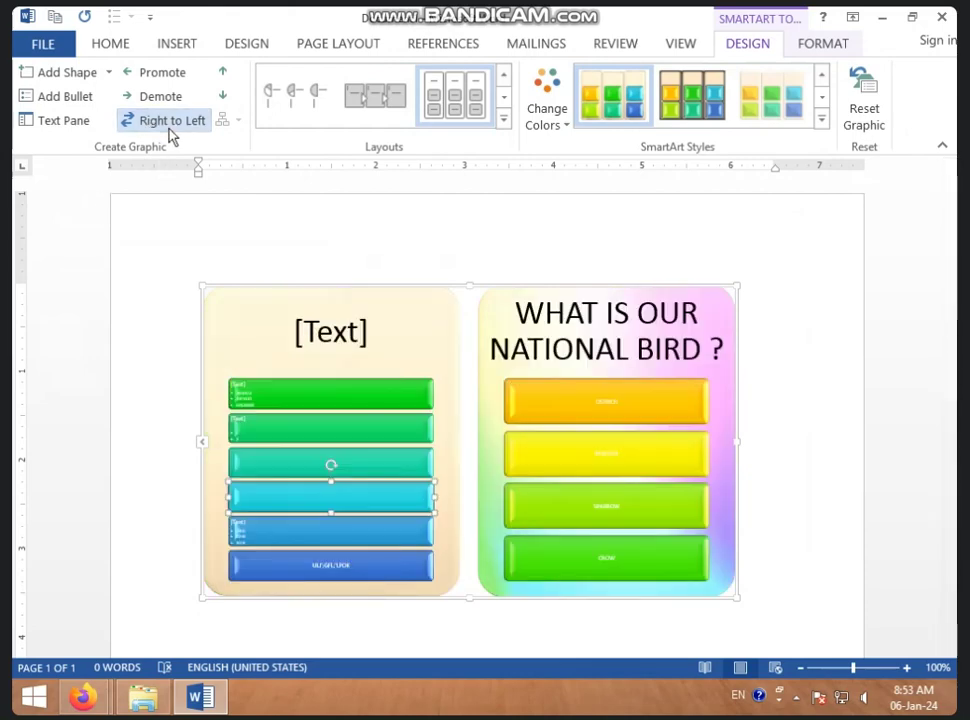
{"action": "left_click", "coordinate": [170, 131]}
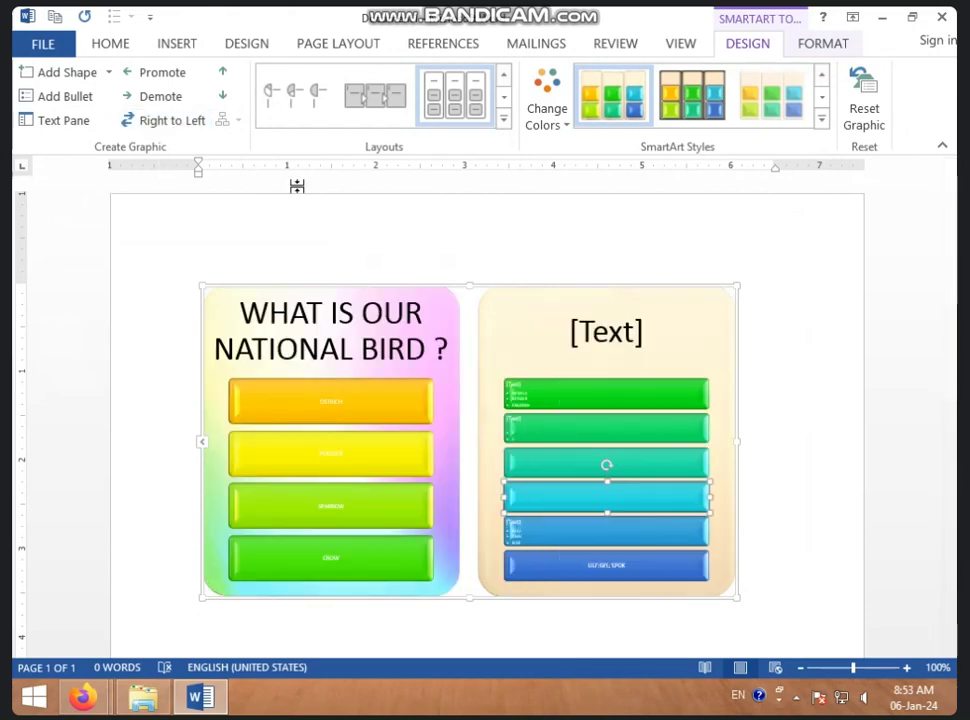
{"action": "left_click", "coordinate": [504, 119]}
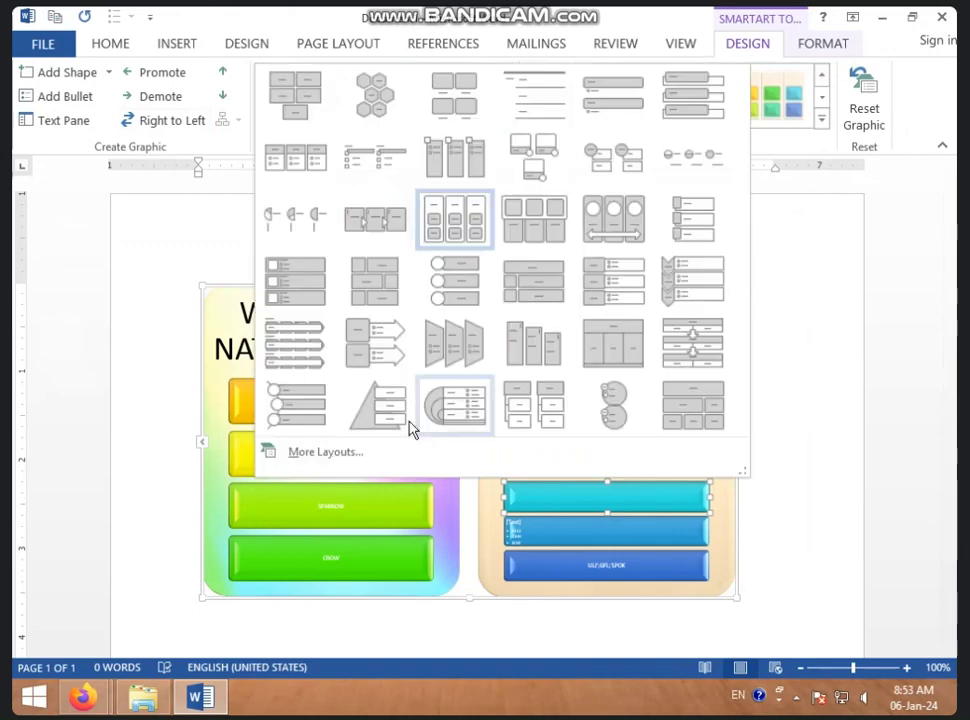
{"action": "left_click", "coordinate": [829, 497]}
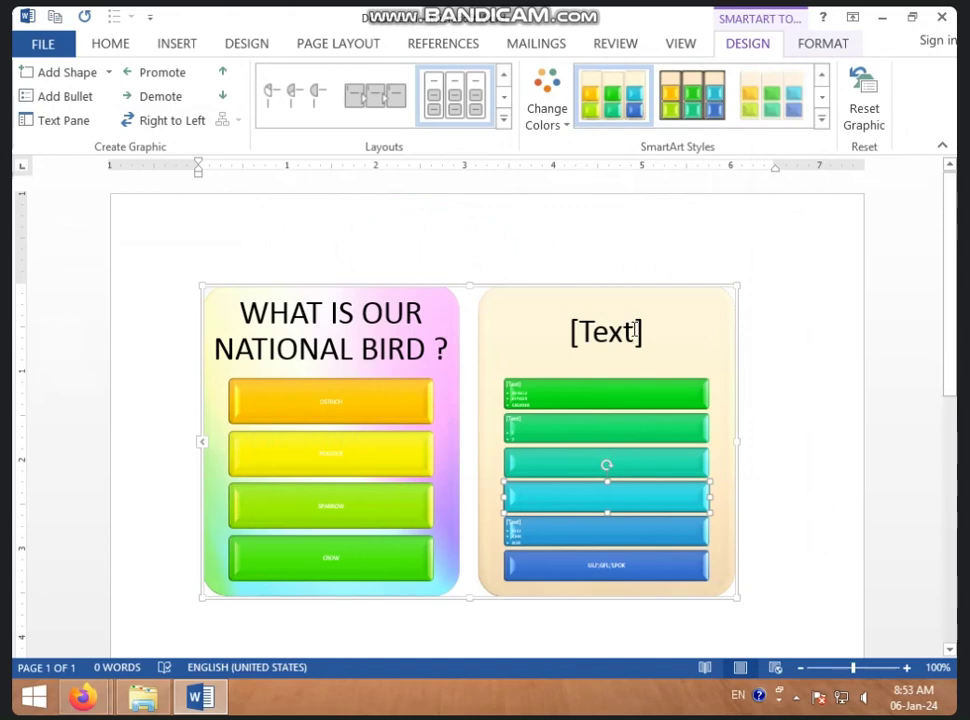
{"action": "left_click", "coordinate": [567, 136]}
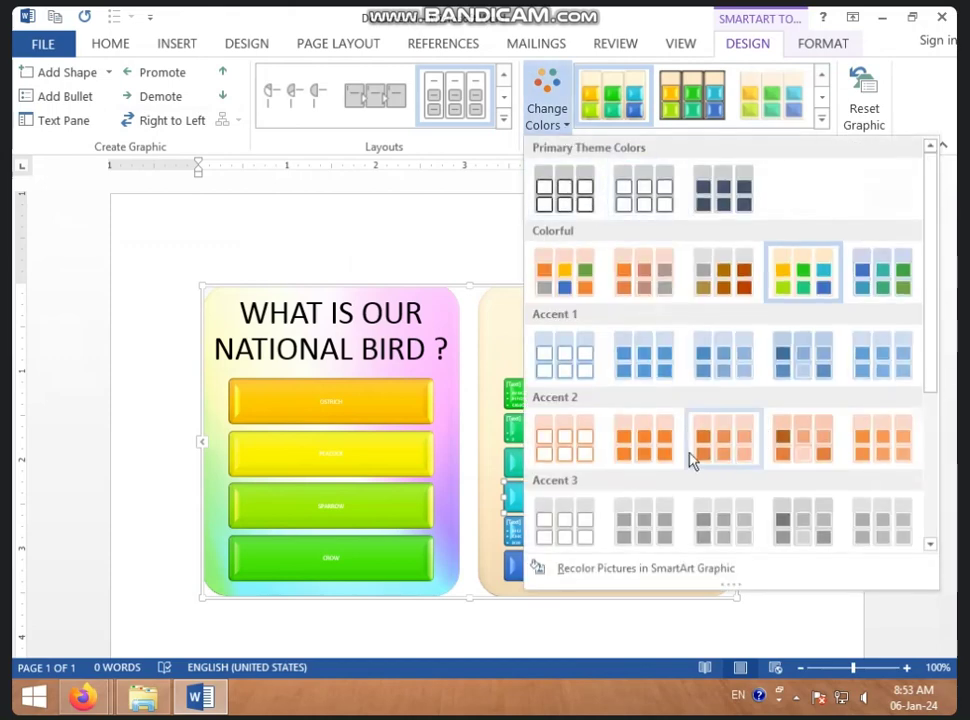
{"action": "left_click", "coordinate": [509, 250]}
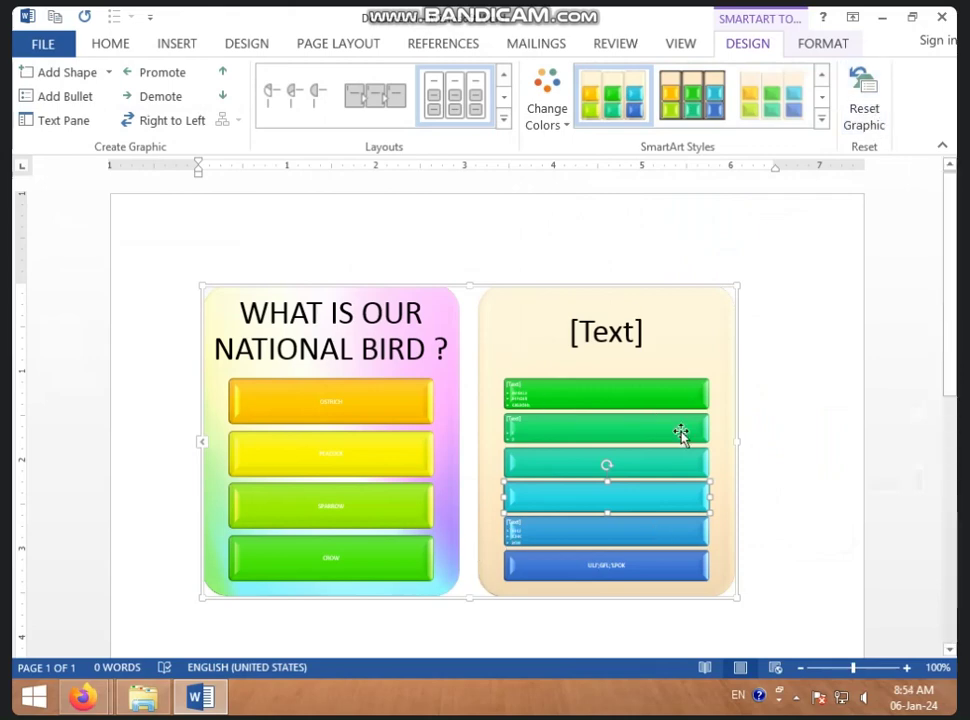
Step: Reset the graphic to plain blue, and add empty columns after the question column
{"action": "left_click", "coordinate": [866, 90]}
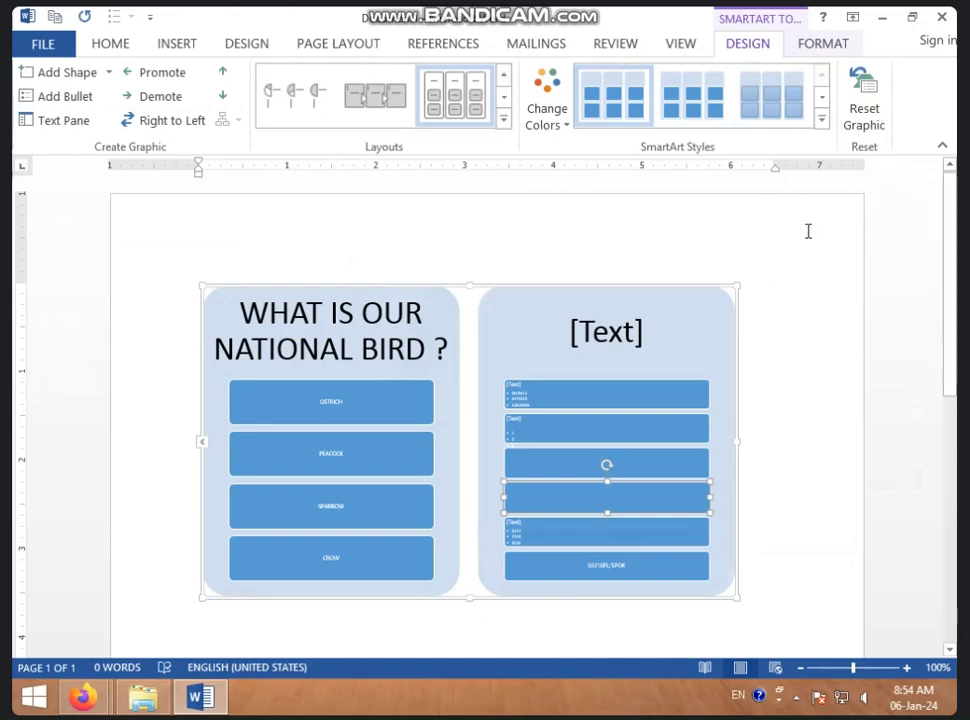
{"action": "left_click", "coordinate": [578, 339]}
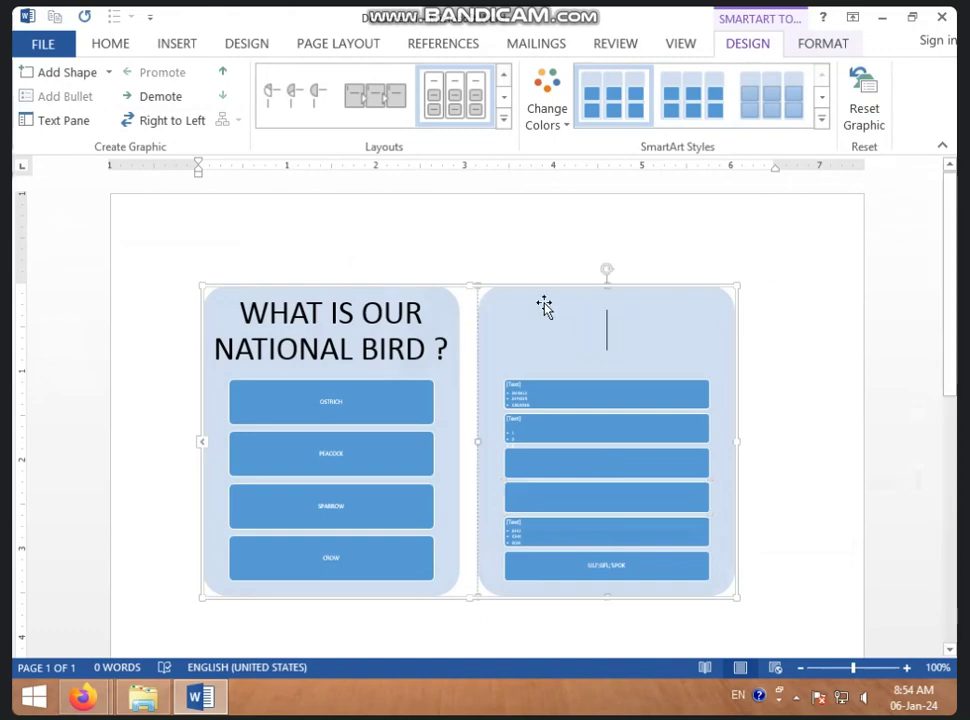
{"action": "left_click", "coordinate": [432, 315]}
{"action": "left_click", "coordinate": [65, 76]}
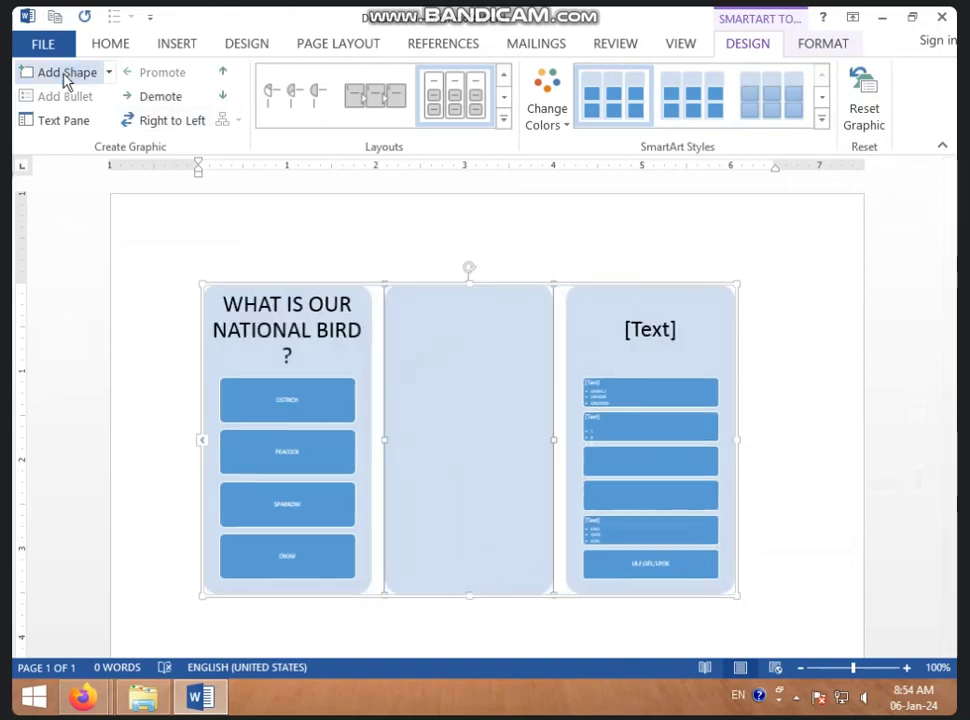
{"action": "left_click", "coordinate": [65, 76]}
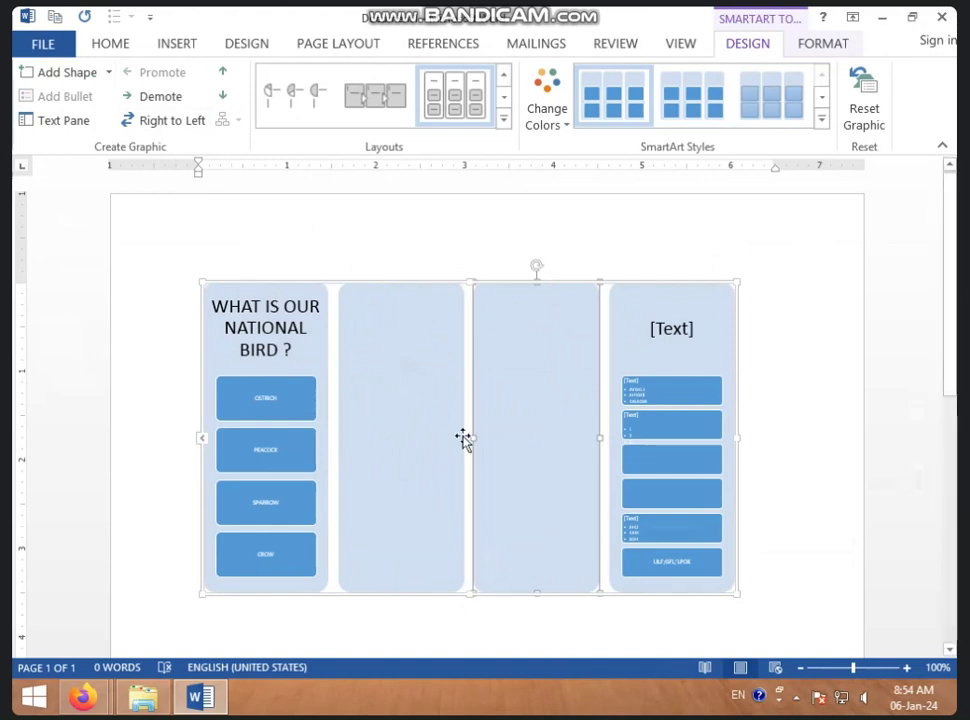
{"action": "left_click", "coordinate": [420, 410]}
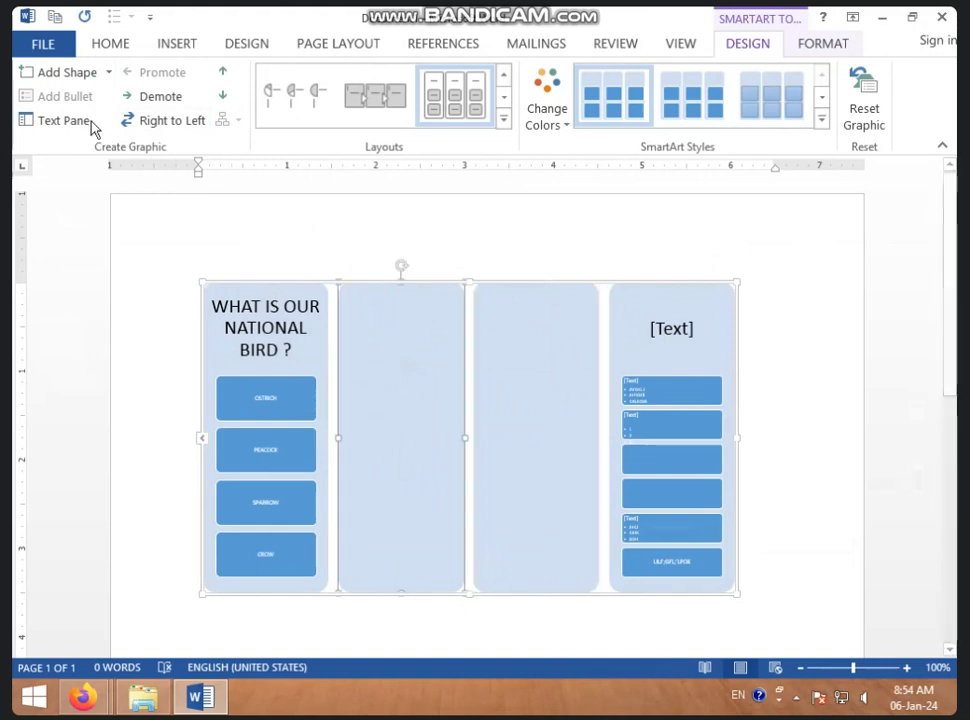
{"action": "left_click", "coordinate": [80, 80]}
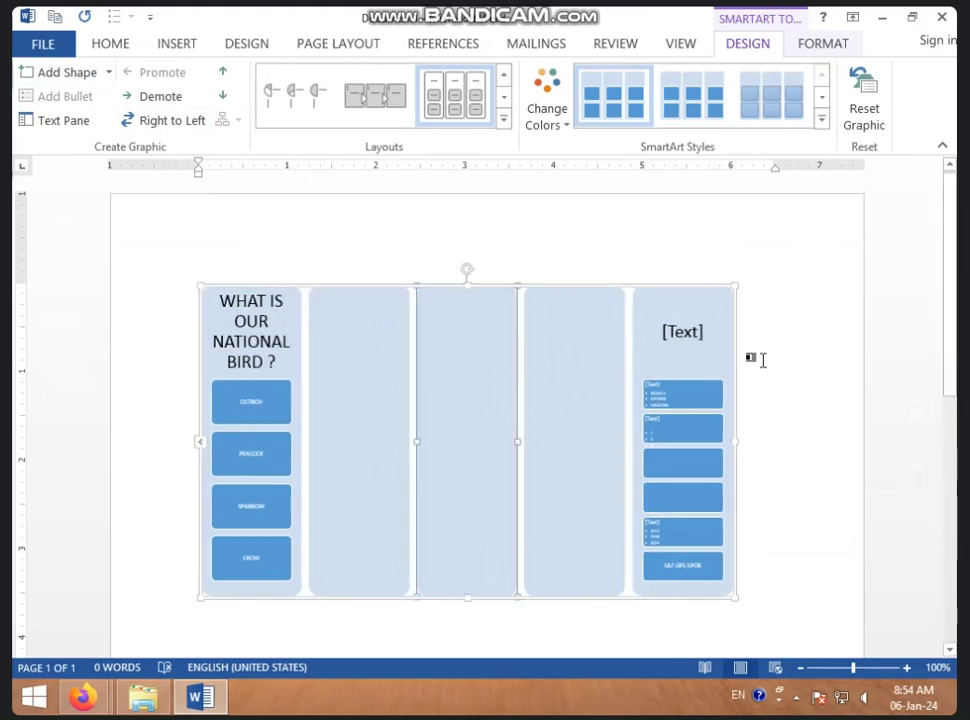
Step: Toggle Right to Left repeatedly, finishing with the question column on the left
{"action": "left_click", "coordinate": [160, 130]}
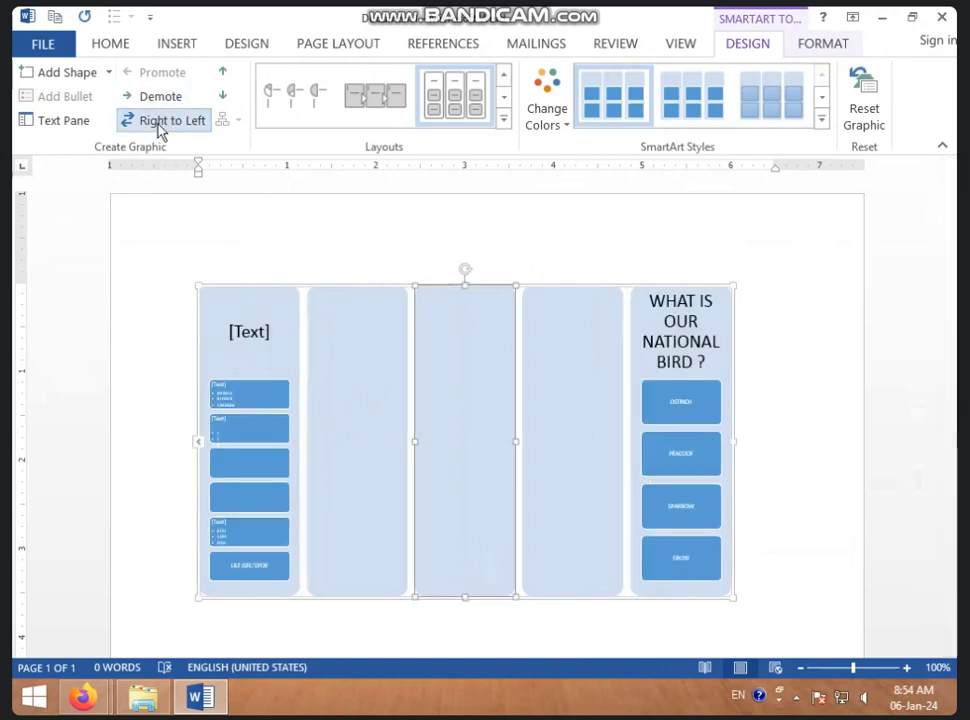
{"action": "left_click", "coordinate": [160, 130]}
{"action": "left_click", "coordinate": [160, 130]}
{"action": "left_click", "coordinate": [160, 130]}
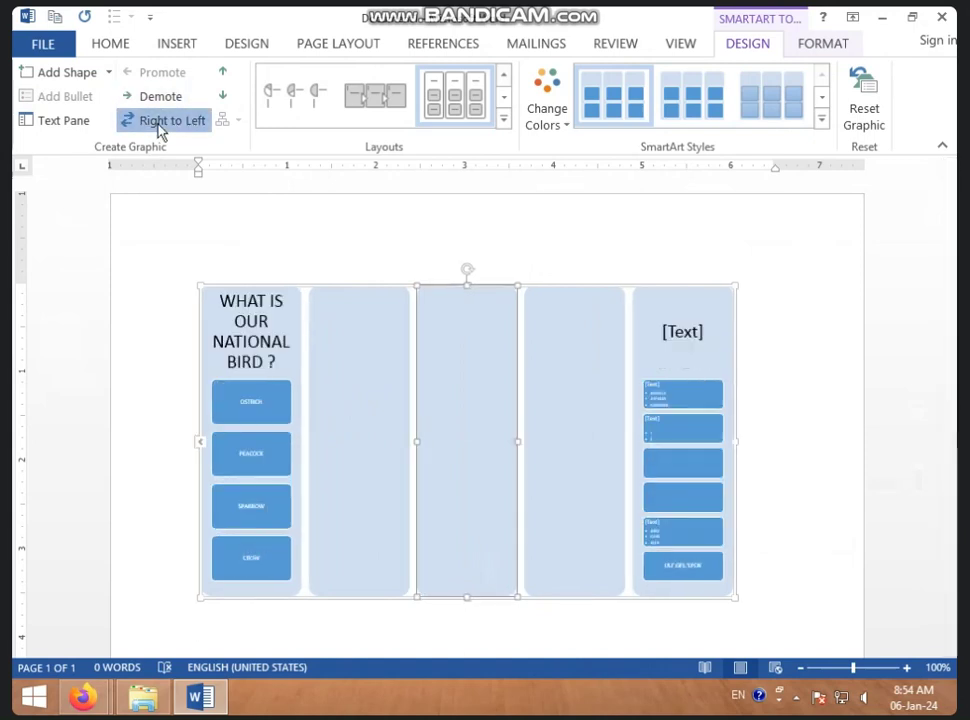
{"action": "left_click", "coordinate": [160, 130]}
{"action": "left_click", "coordinate": [160, 130]}
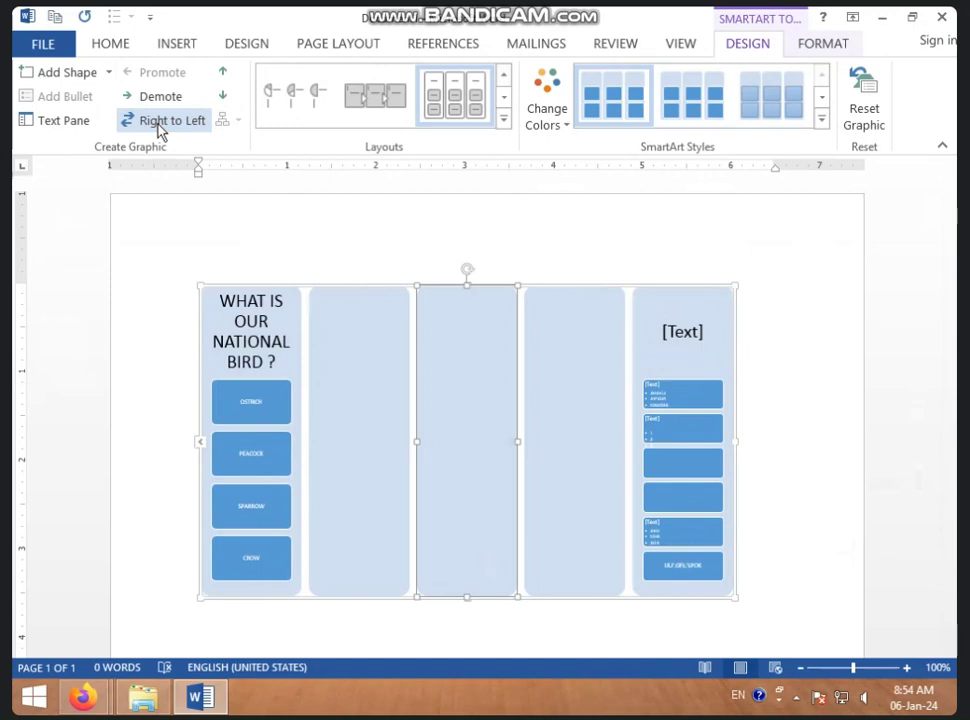
{"action": "left_click", "coordinate": [160, 125]}
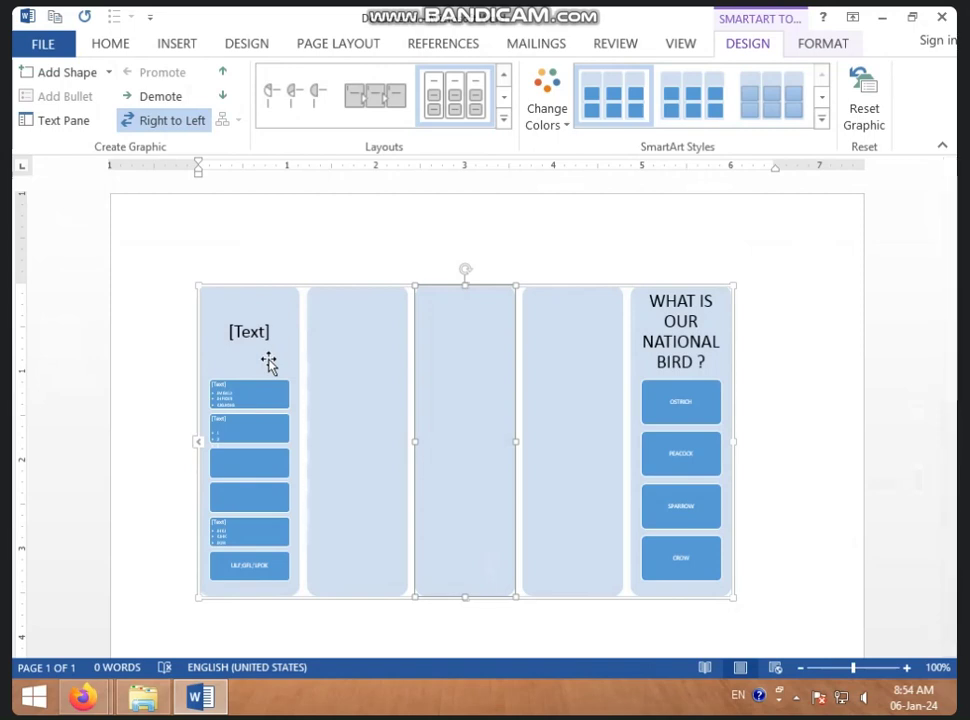
{"action": "left_click", "coordinate": [197, 120]}
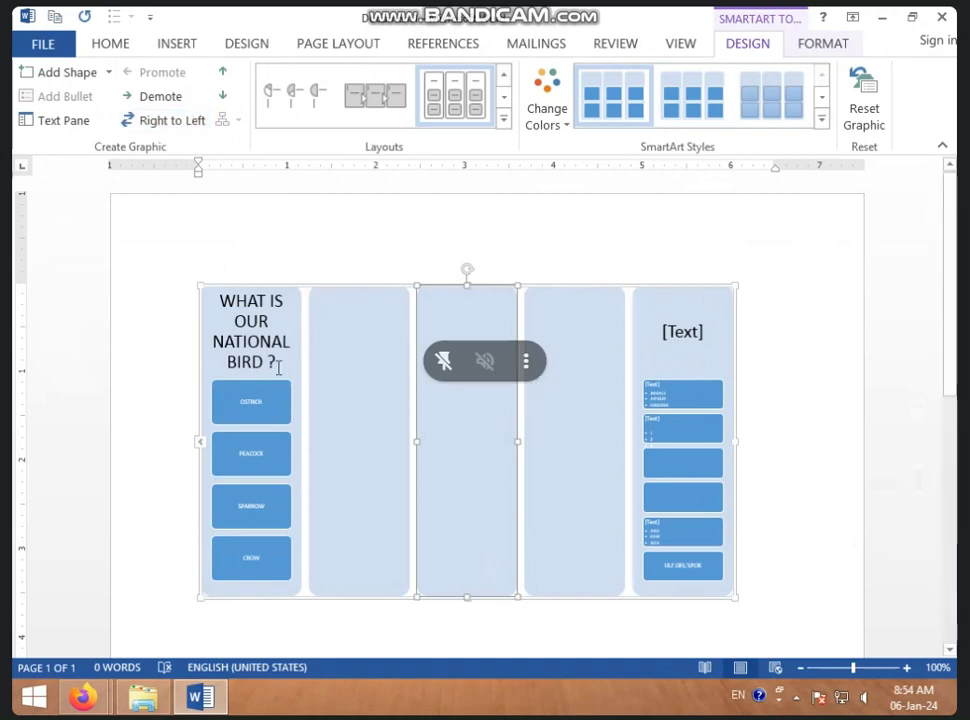
{"action": "left_click", "coordinate": [150, 124]}
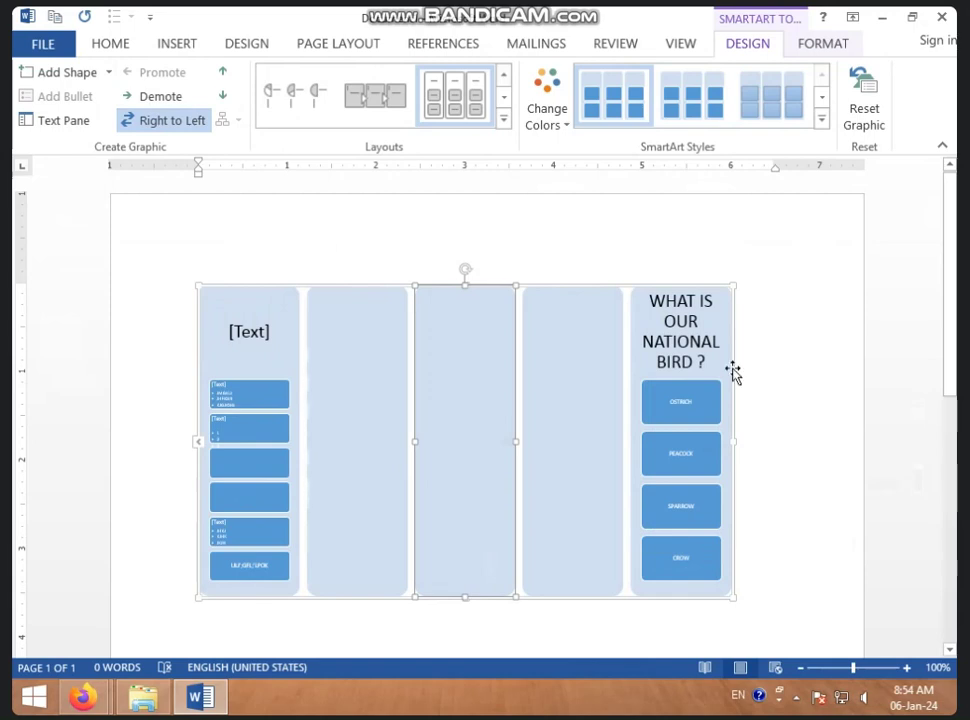
{"action": "left_click", "coordinate": [140, 124]}
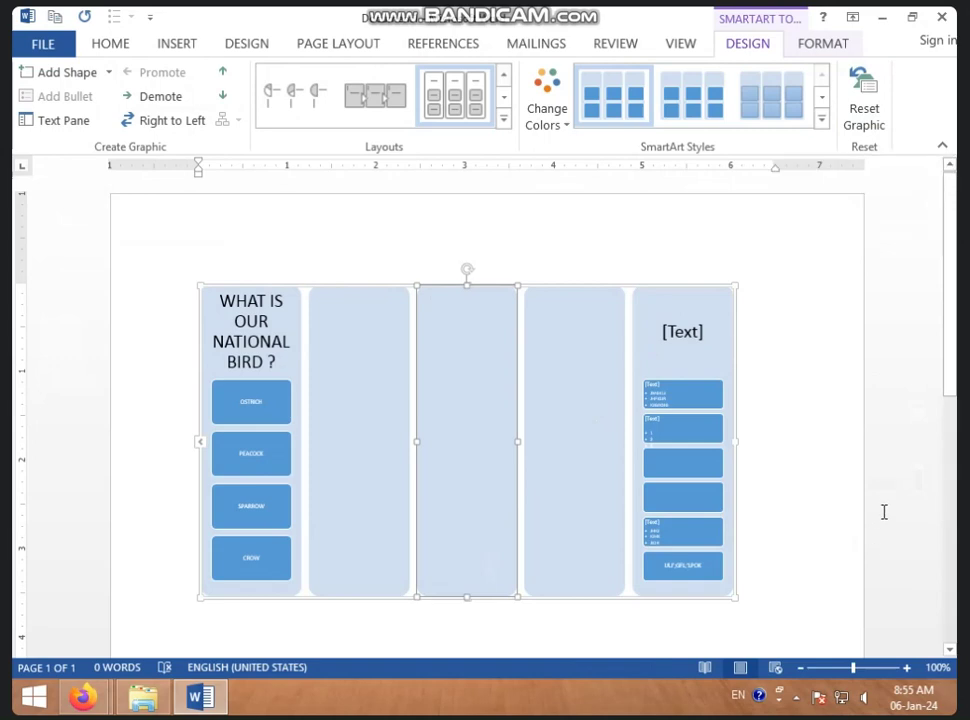
Step: Undo and redo back to the two colourful 3D panels, with the bird question on the right
{"action": "key", "text": "ctrl+z"}
{"action": "key", "text": "ctrl+z"}
{"action": "key", "text": "ctrl+y"}
{"action": "key", "text": "ctrl+z"}
{"action": "key", "text": "ctrl+y"}
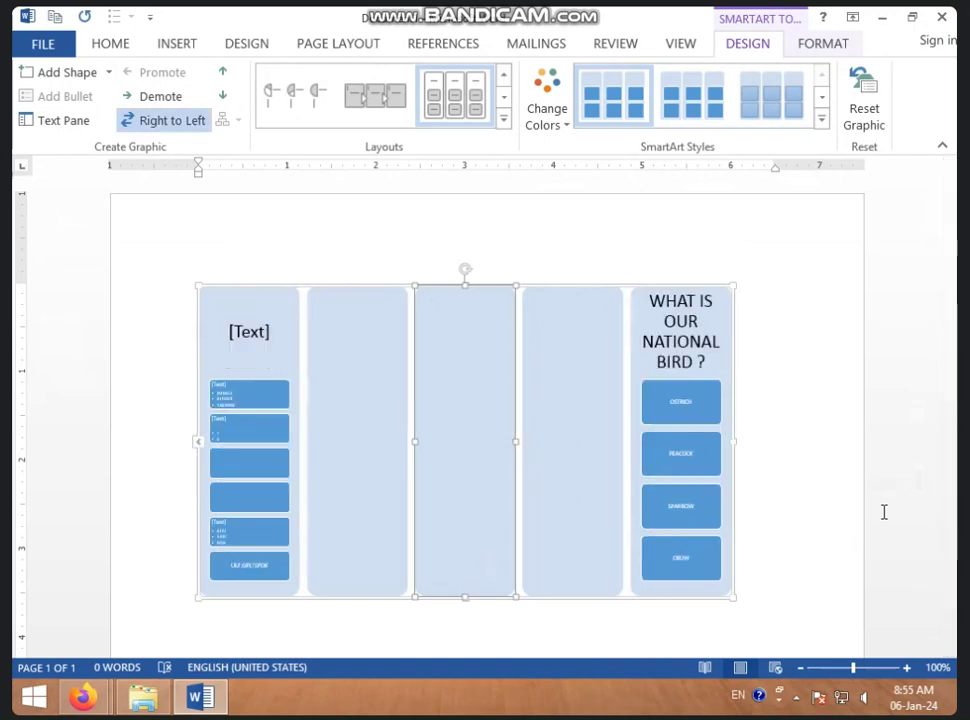
{"action": "key", "text": "ctrl+z"}
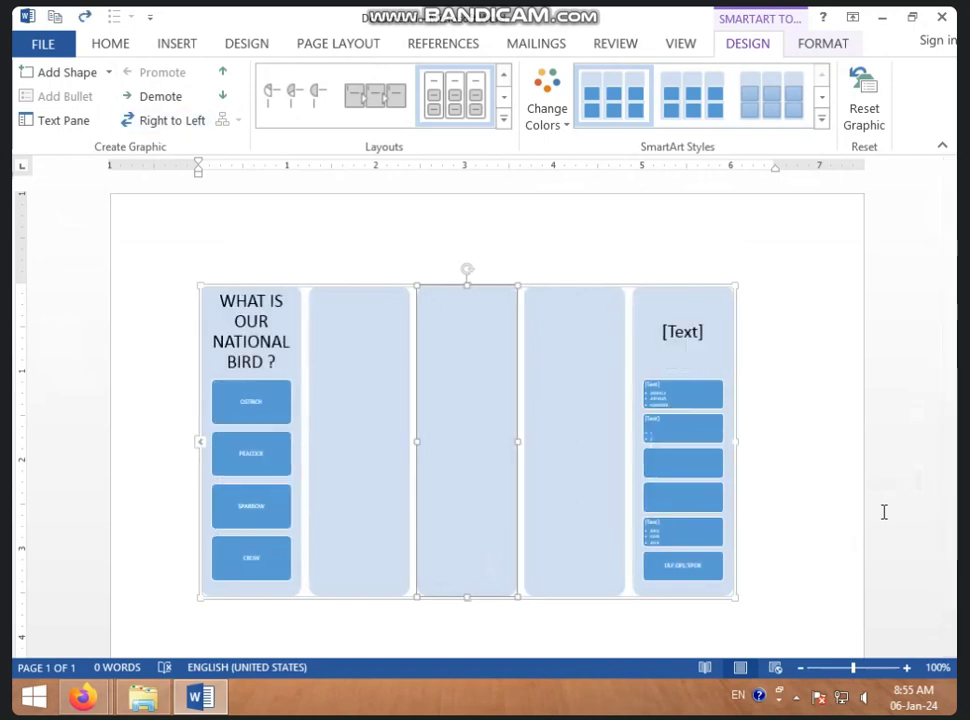
{"action": "key", "text": "ctrl+y"}
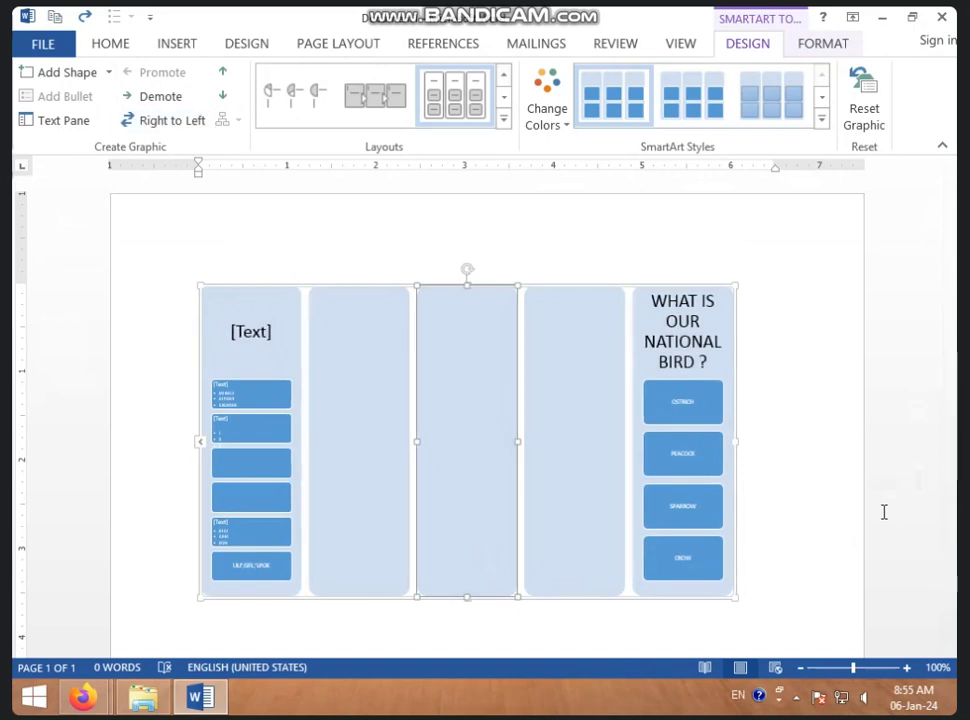
{"action": "key", "text": "ctrl+z"}
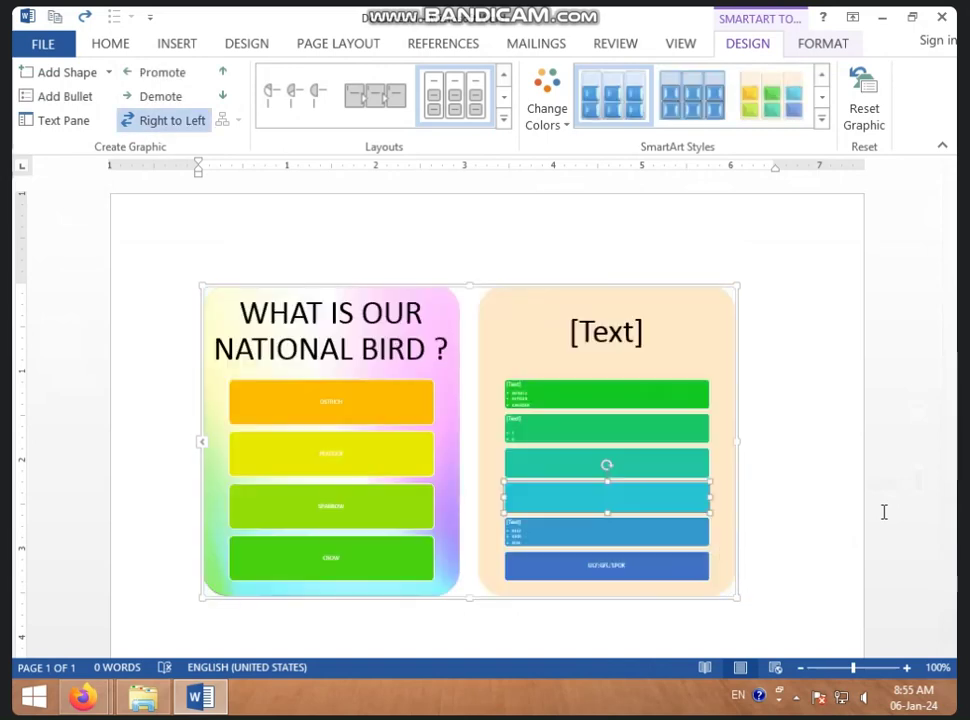
{"action": "key", "text": "ctrl+z"}
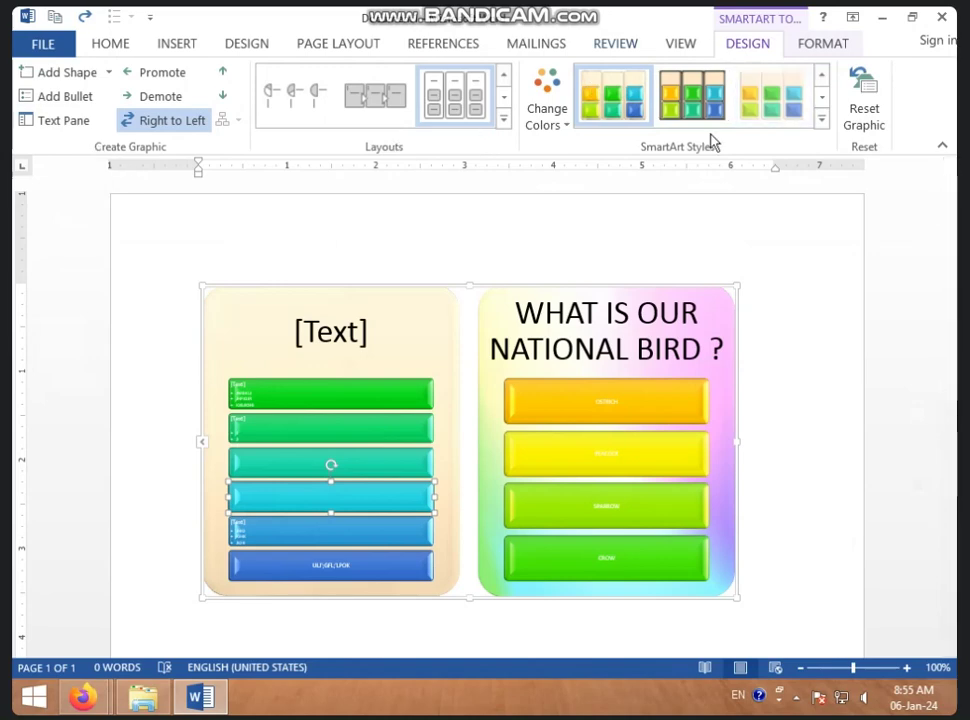
Step: Change the left column's rounded-rectangle background into an Isosceles Triangle
{"action": "left_click", "coordinate": [836, 45]}
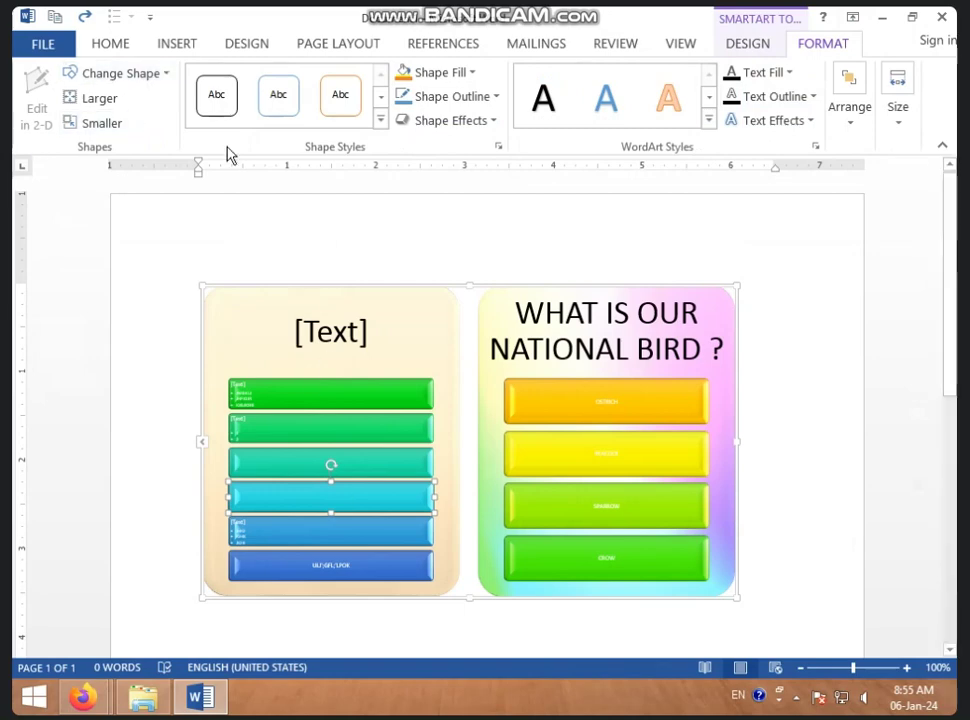
{"action": "left_click", "coordinate": [158, 76]}
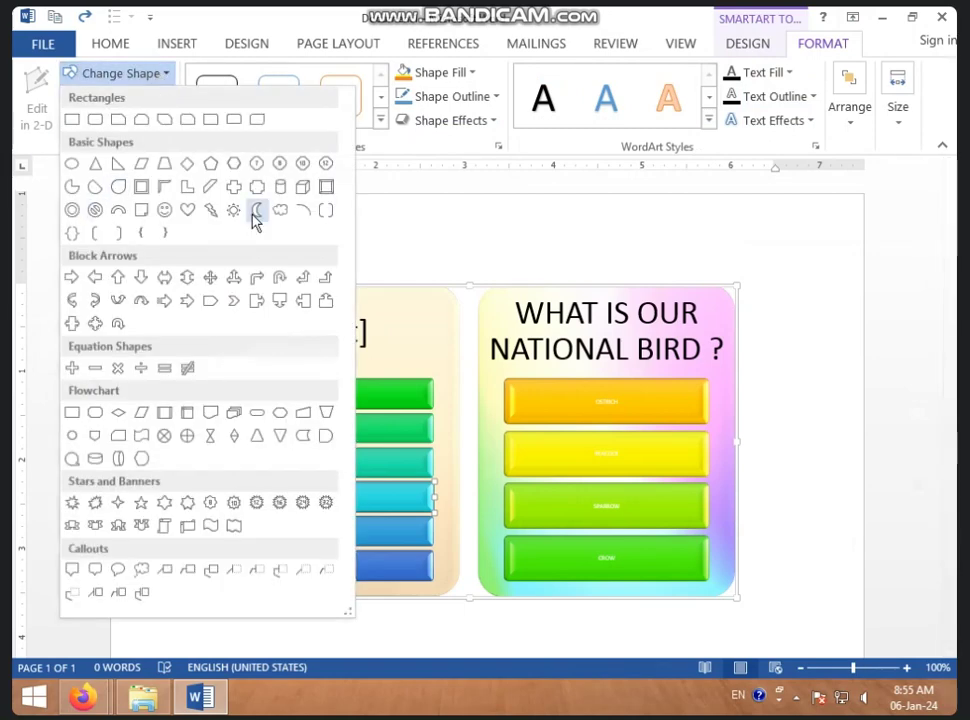
{"action": "left_click", "coordinate": [358, 331]}
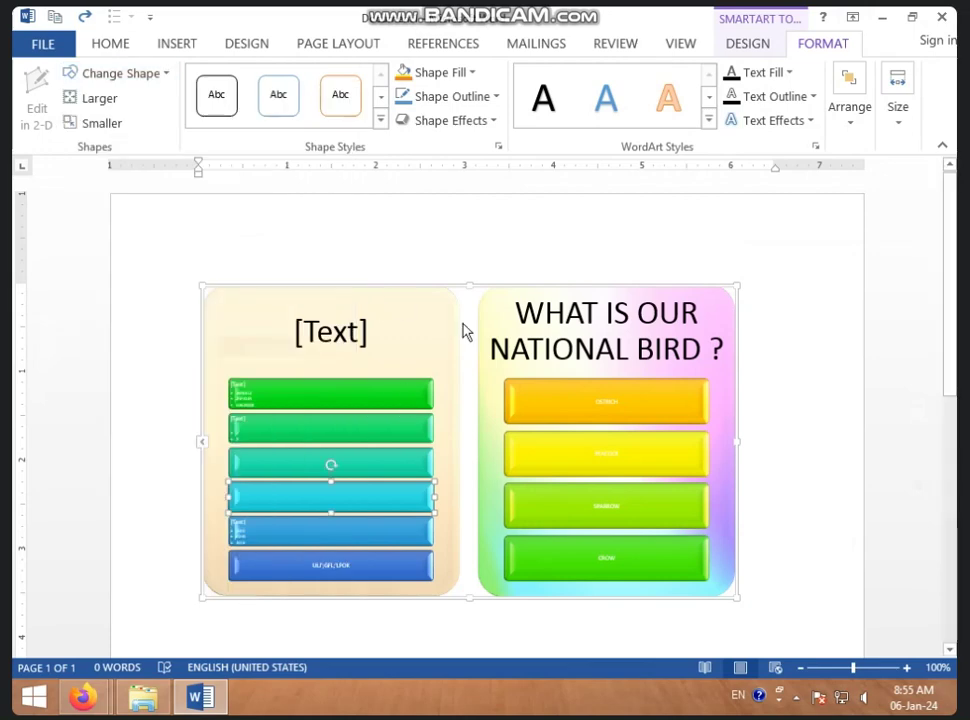
{"action": "left_click", "coordinate": [264, 324]}
{"action": "left_click", "coordinate": [158, 76]}
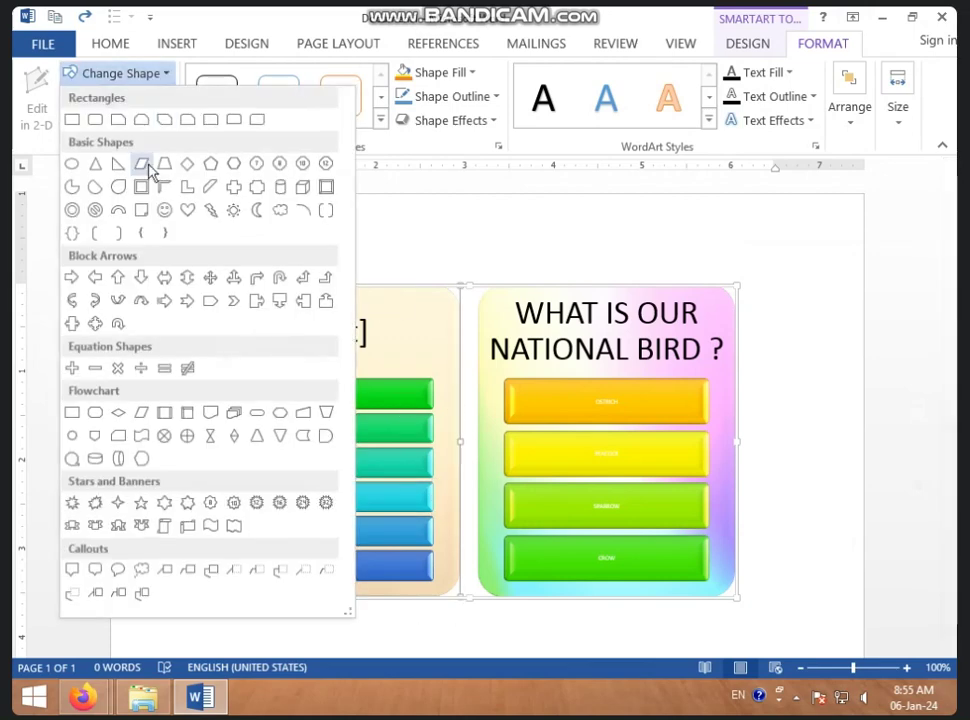
{"action": "left_click", "coordinate": [94, 164]}
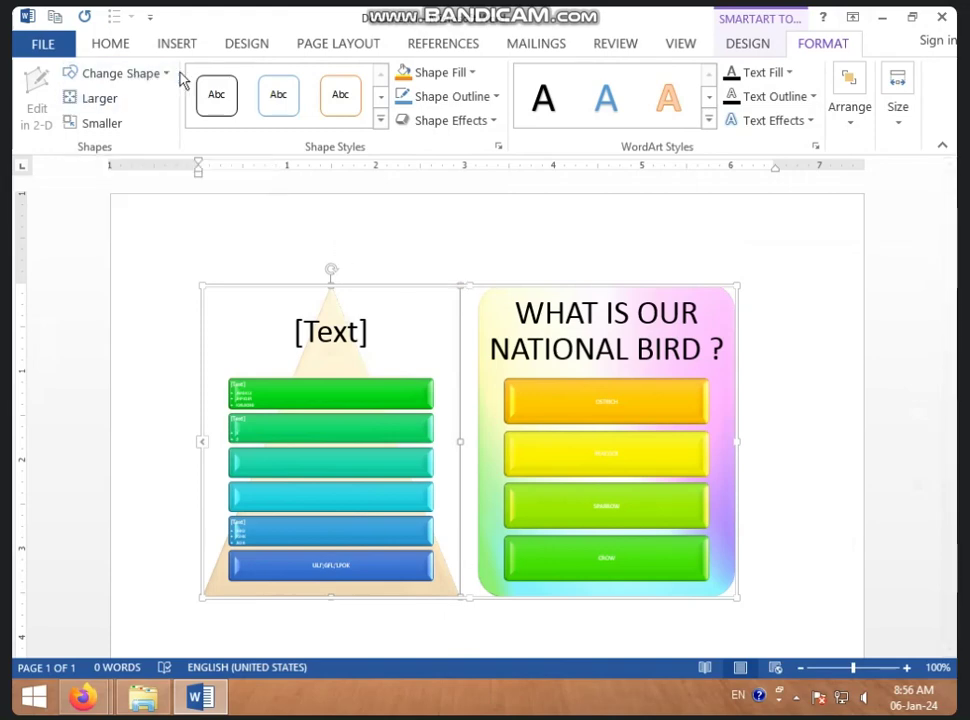
{"action": "left_click", "coordinate": [164, 76]}
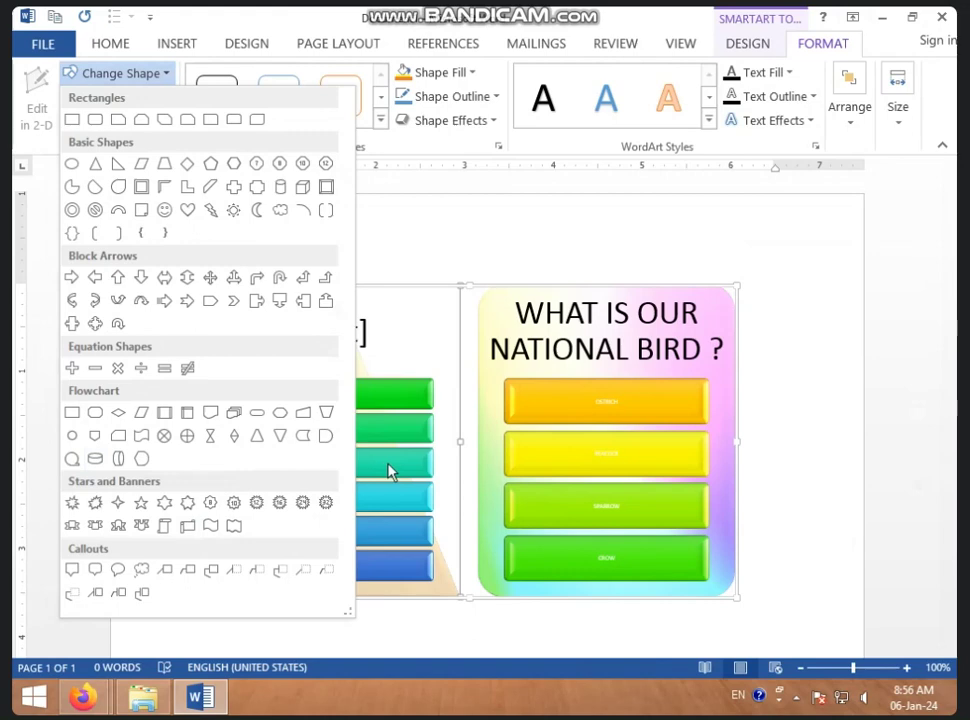
Step: Enlarge the triangle two steps with Larger, then shrink it back one step
{"action": "left_click", "coordinate": [490, 278]}
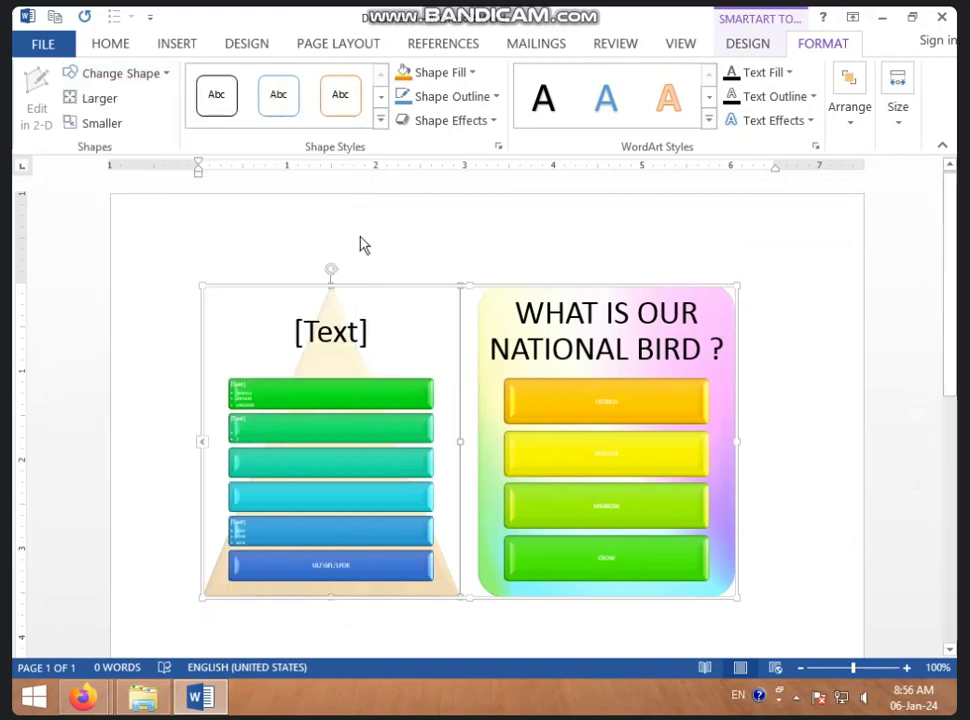
{"action": "left_click", "coordinate": [115, 104]}
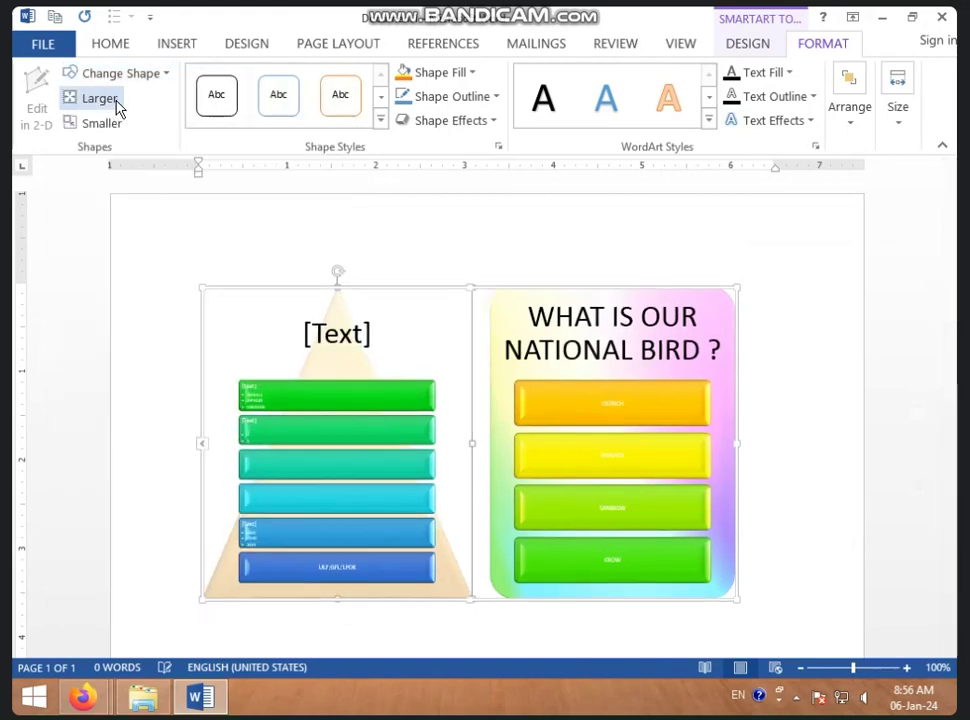
{"action": "left_click", "coordinate": [115, 104]}
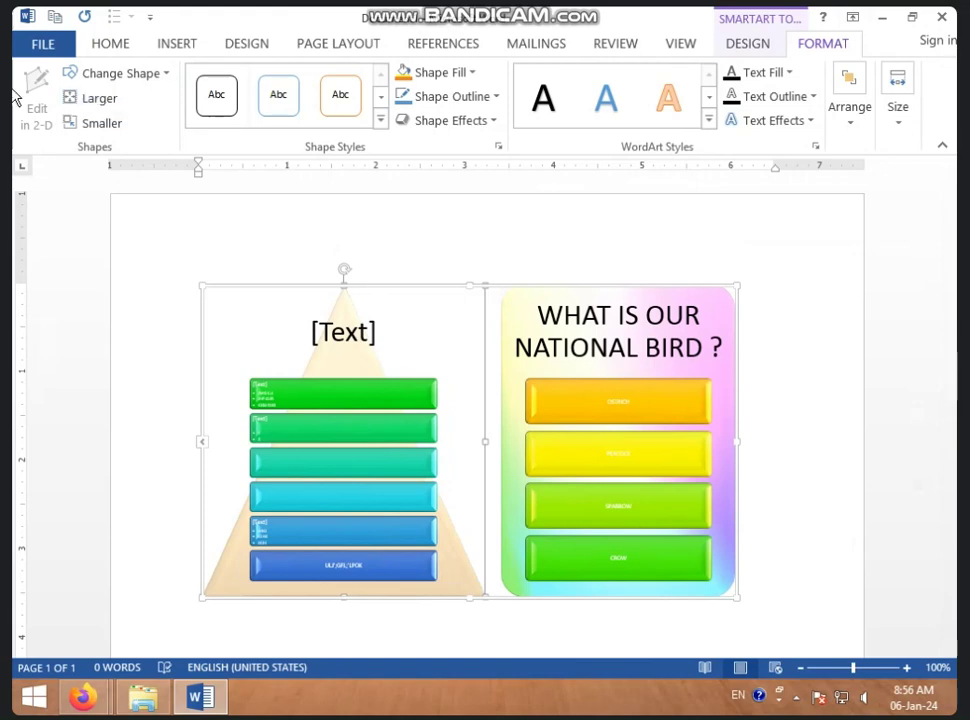
{"action": "left_click", "coordinate": [100, 123]}
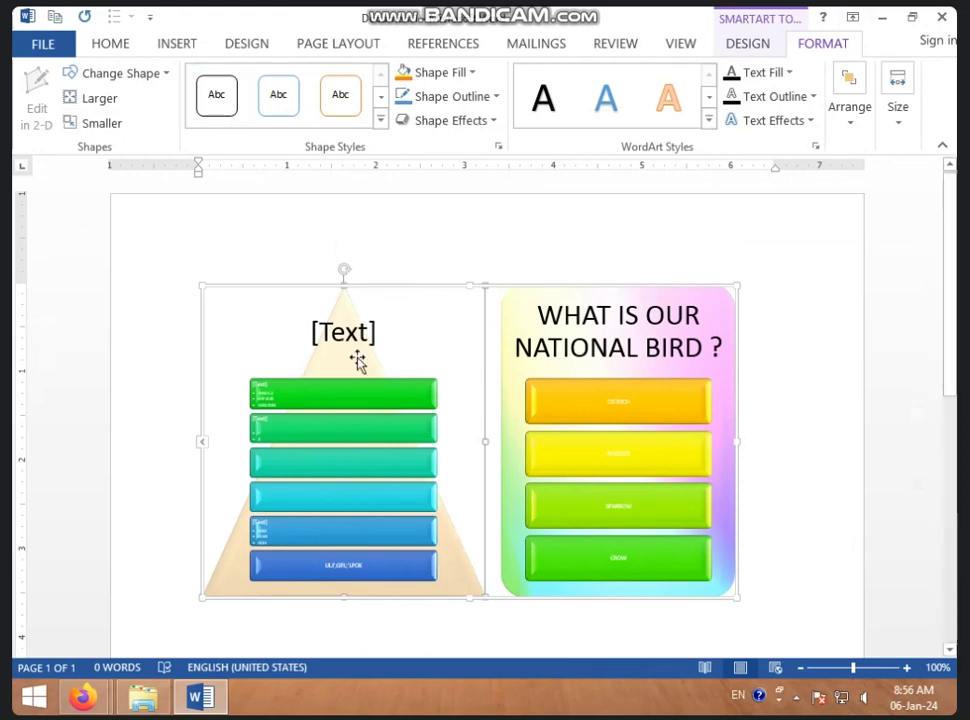
Step: Apply an orange shape style to the triangle
{"action": "left_click", "coordinate": [380, 120]}
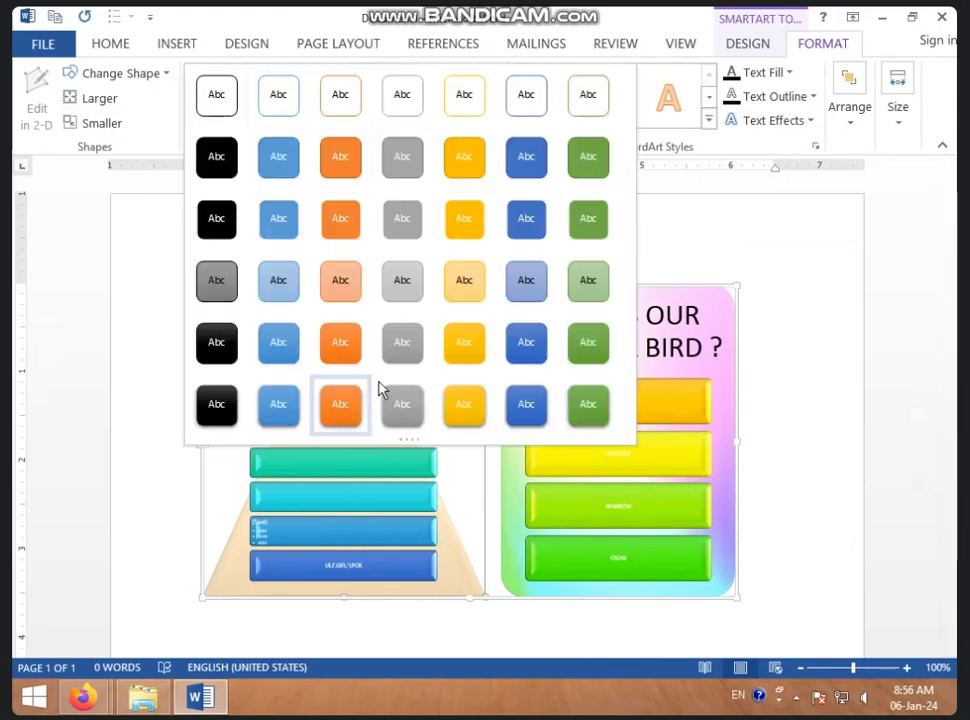
{"action": "left_click", "coordinate": [336, 165]}
{"action": "left_click", "coordinate": [358, 335]}
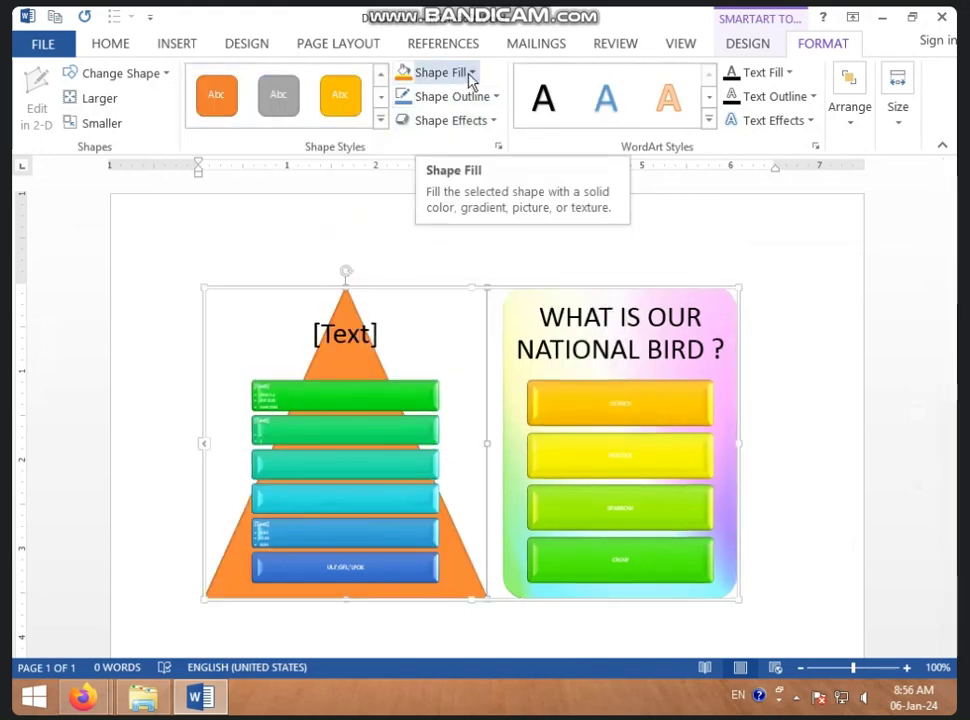
Step: Fill the triangle with Blue, Accent 1, Lighter 40%, fine-tuned in More Fill Colors
{"action": "left_click", "coordinate": [471, 80]}
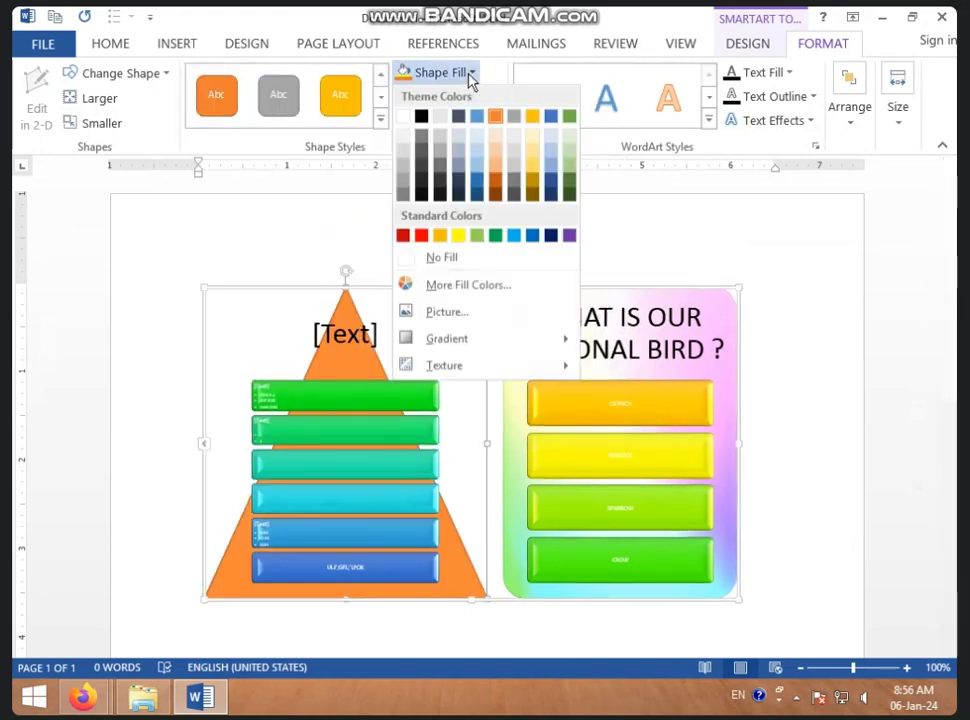
{"action": "left_click", "coordinate": [478, 170]}
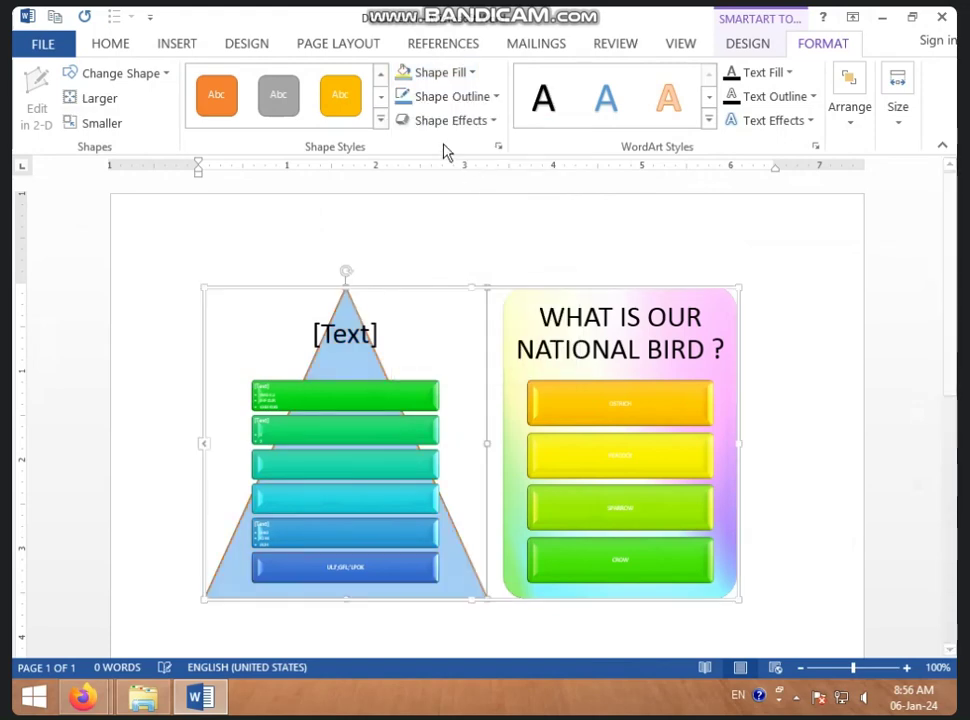
{"action": "left_click", "coordinate": [479, 77]}
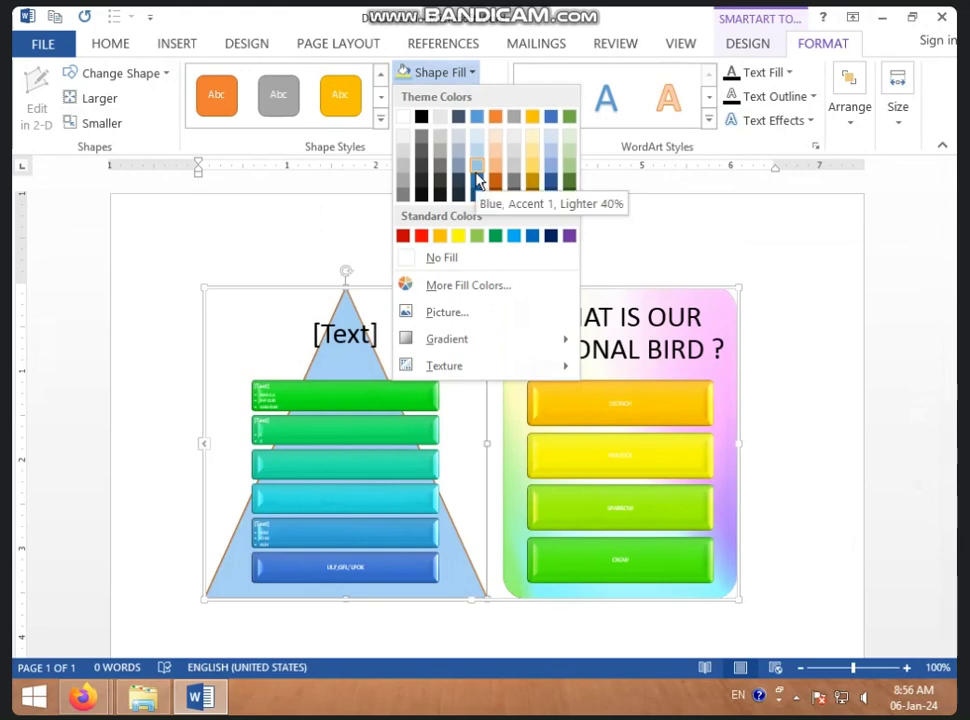
{"action": "left_click", "coordinate": [497, 288]}
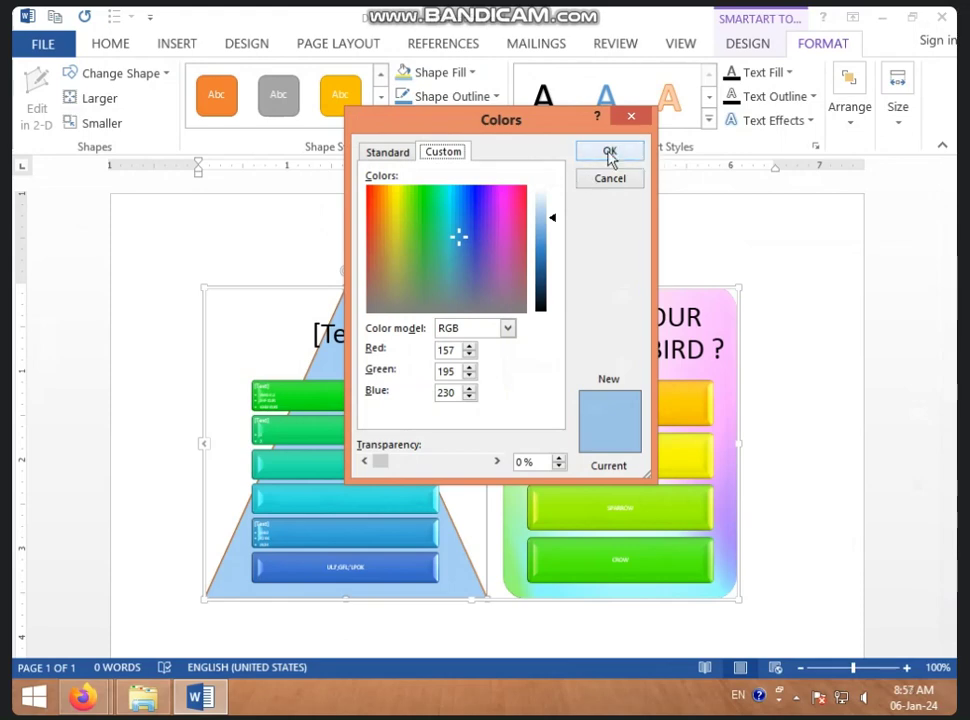
{"action": "mouse_move", "coordinate": [503, 255]}
{"action": "left_mouse_down"}
{"action": "mouse_move", "coordinate": [487, 293]}
{"action": "mouse_move", "coordinate": [459, 240]}
{"action": "left_mouse_up"}
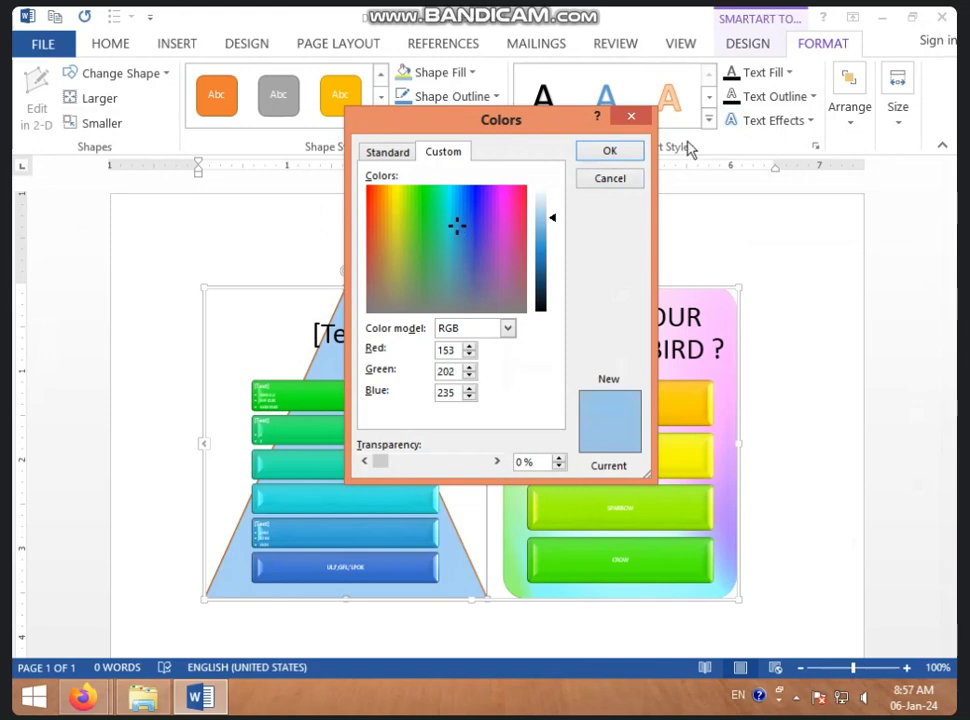
{"action": "left_click", "coordinate": [634, 152]}
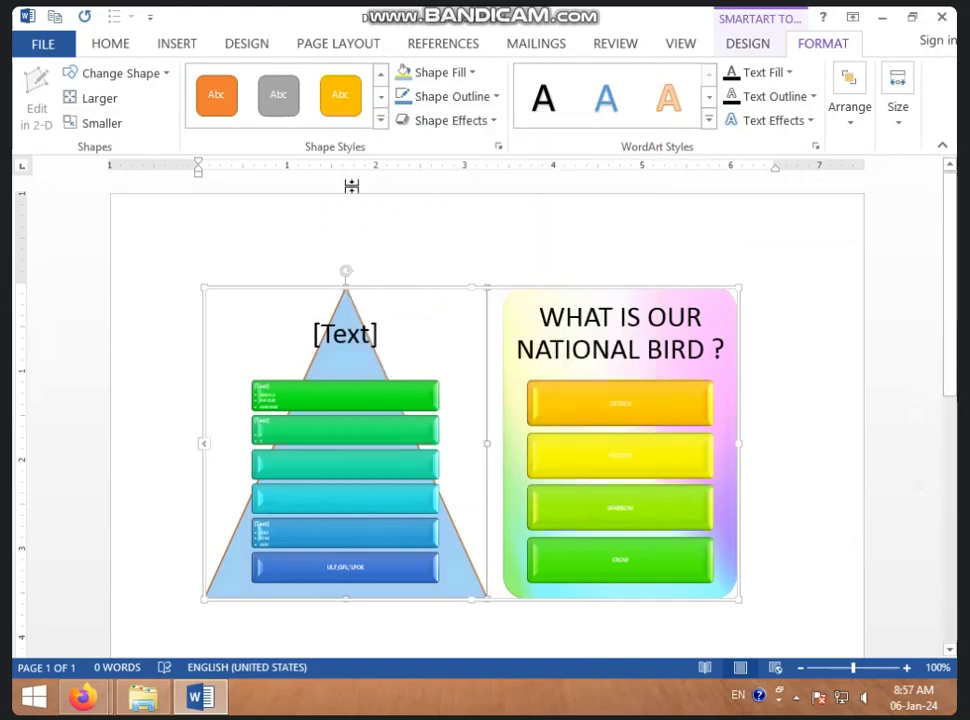
Step: Try a Bing picture fill for the triangle, cancel Insert Pictures, and reopen the fill options
{"action": "left_click", "coordinate": [466, 74]}
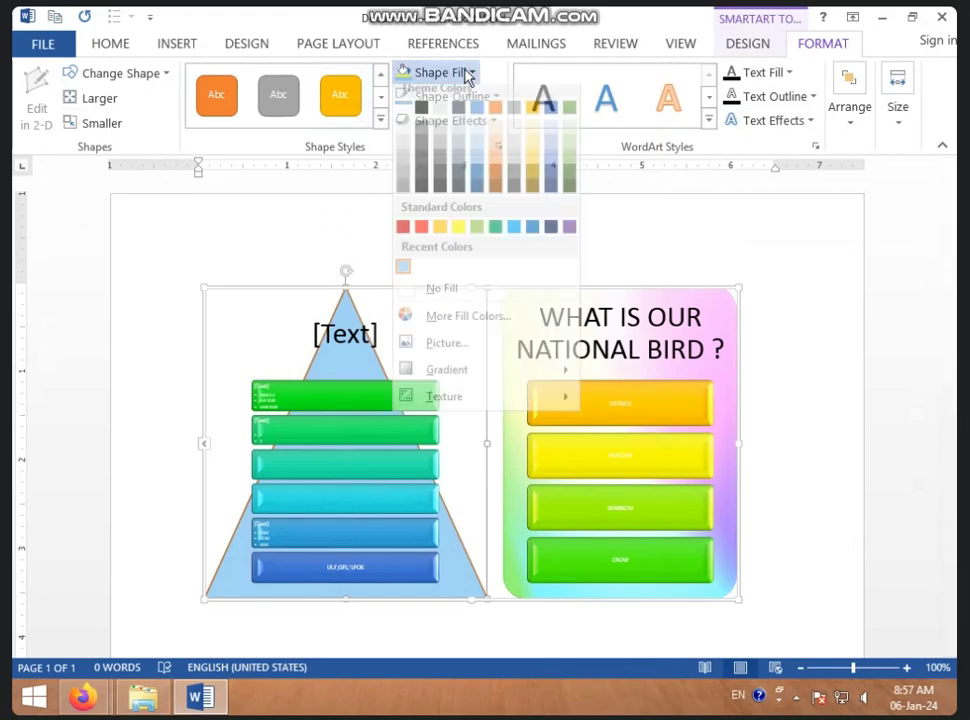
{"action": "left_click", "coordinate": [474, 346]}
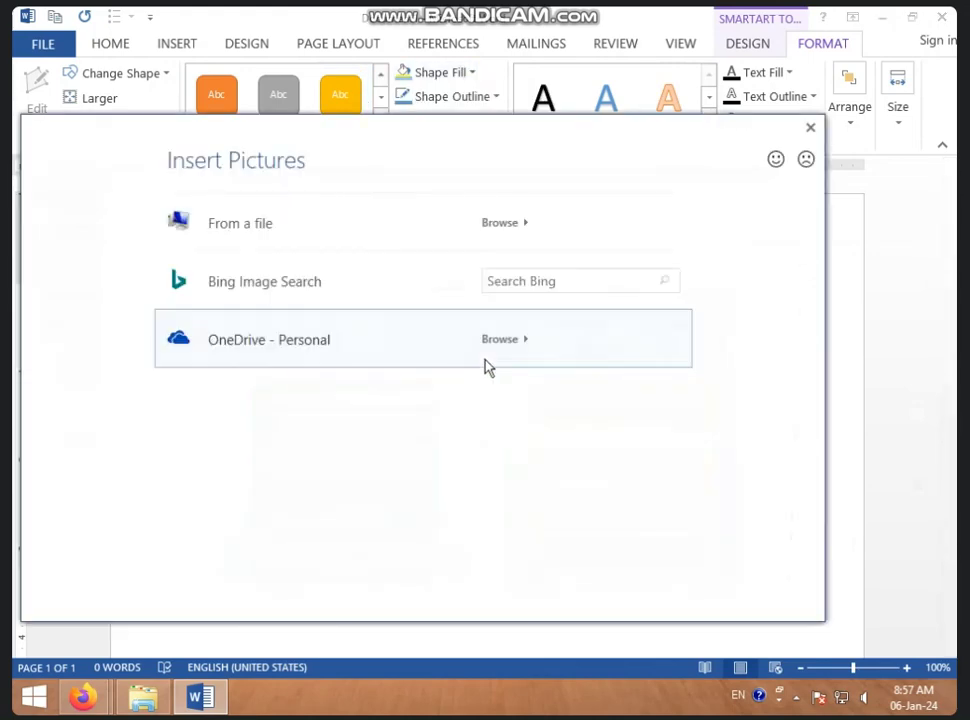
{"action": "left_click", "coordinate": [537, 278]}
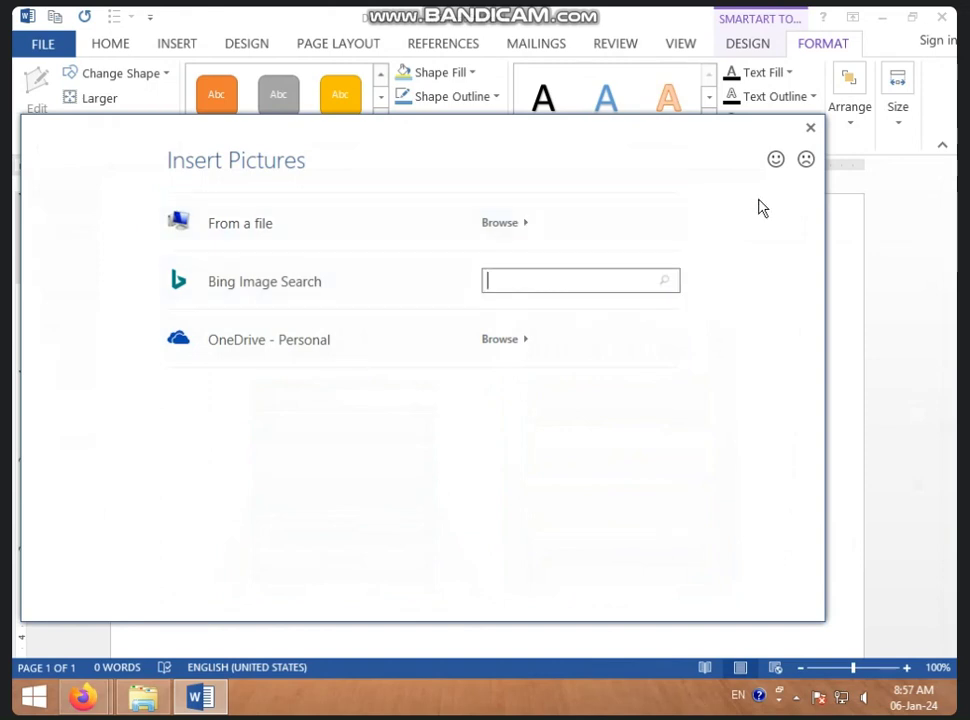
{"action": "left_click", "coordinate": [810, 127]}
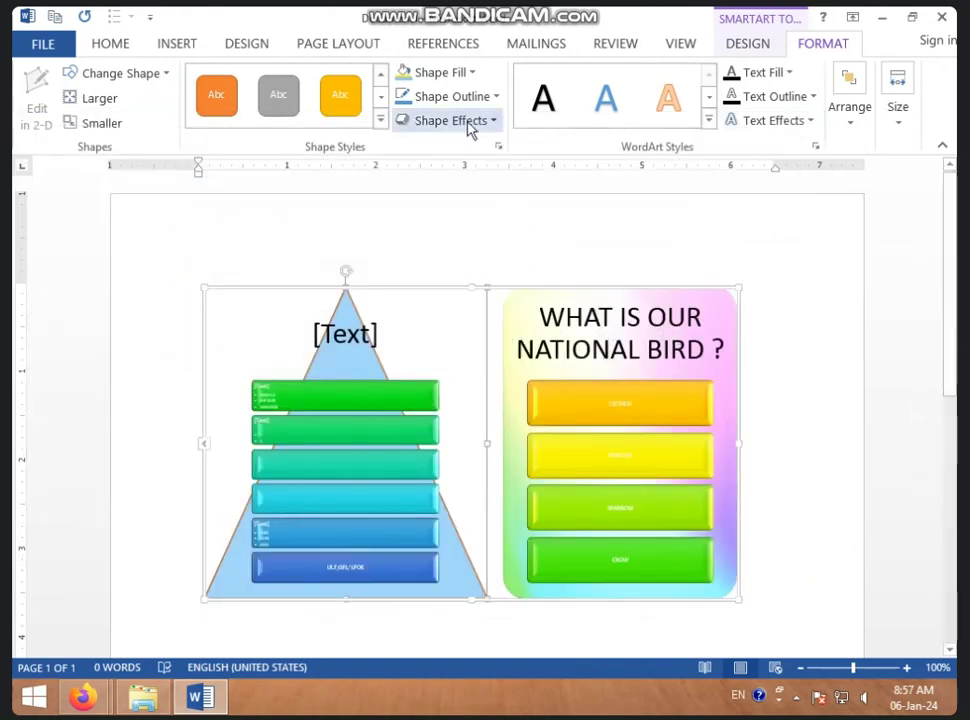
{"action": "left_click", "coordinate": [471, 73]}
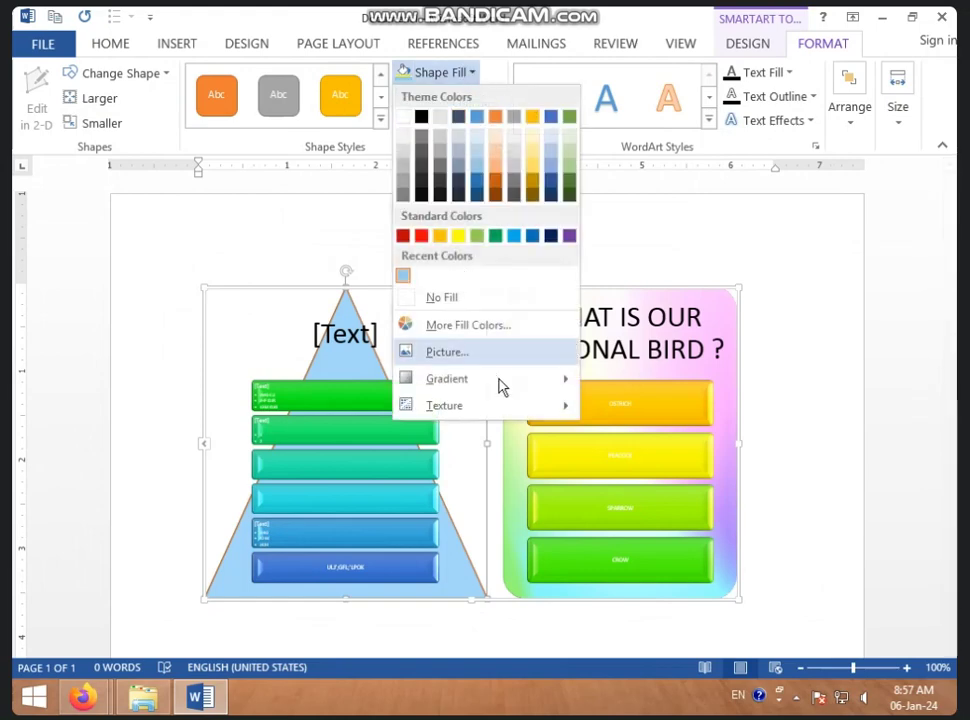
{"action": "mouse_move", "coordinate": [470, 378]}
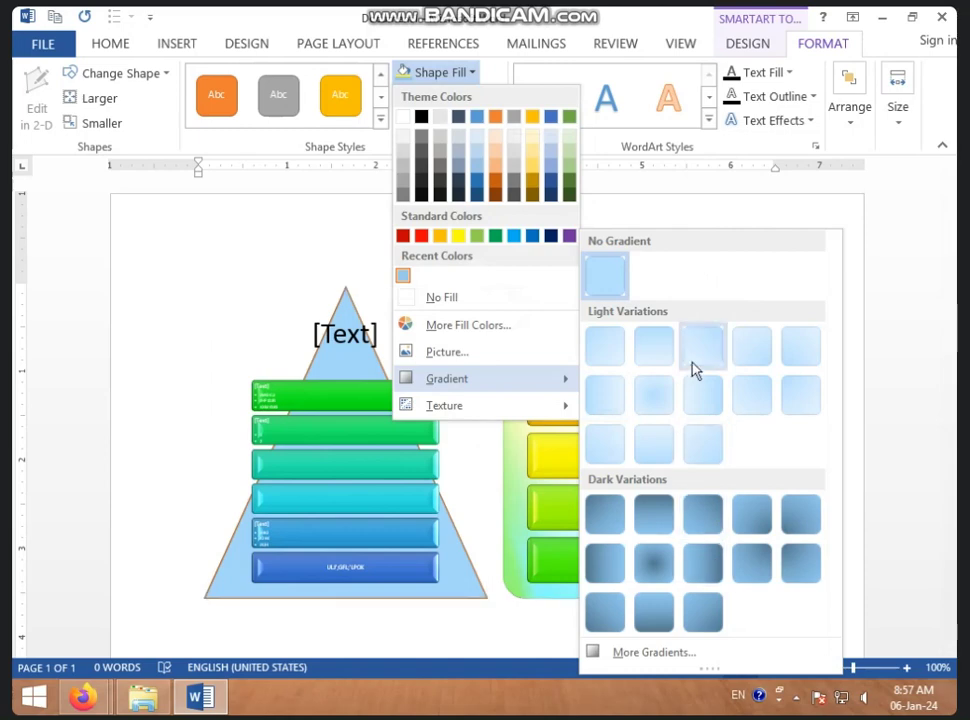
Step: Set a gradient fill with a Yellow first stop, and move the middle stops to 56% and 48%
{"action": "left_click", "coordinate": [669, 653]}
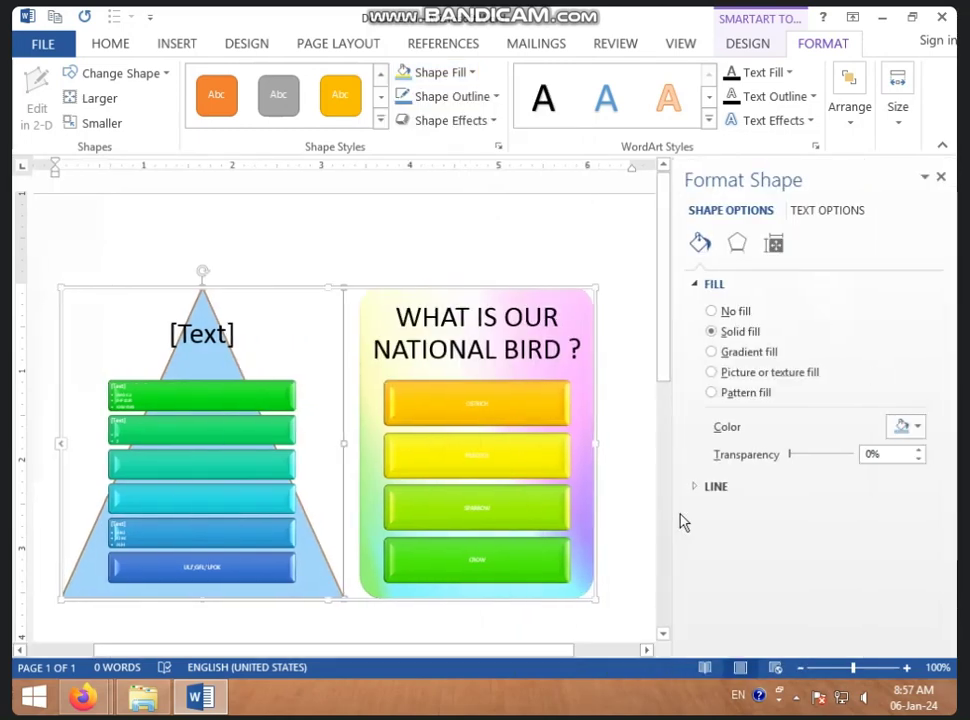
{"action": "left_click", "coordinate": [734, 354]}
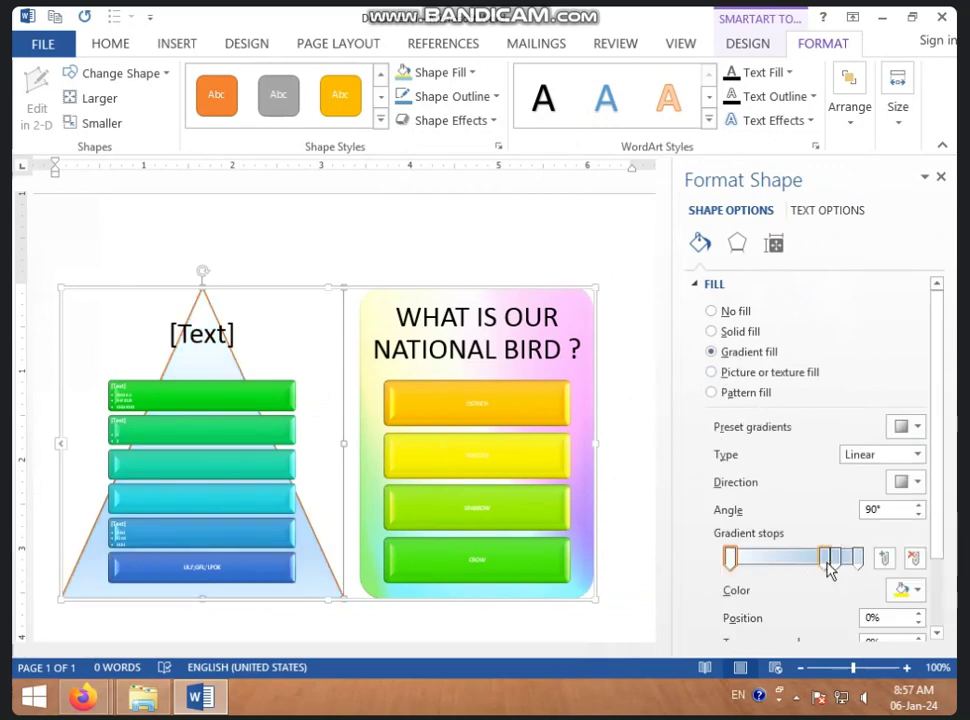
{"action": "left_click_drag", "start_coordinate": [826, 557], "coordinate": [801, 557]}
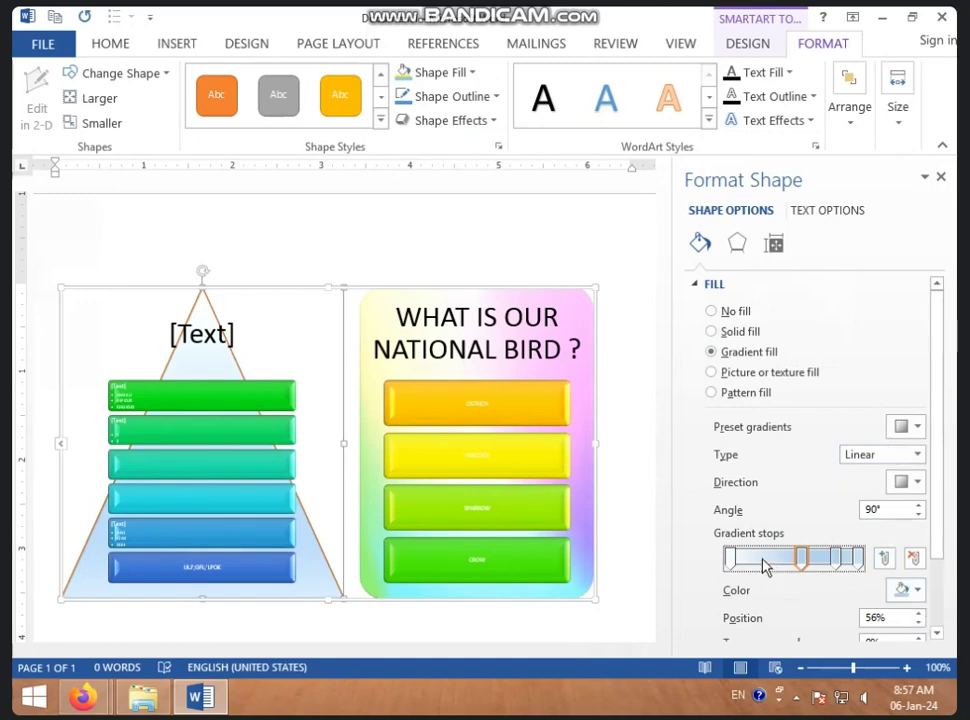
{"action": "left_click", "coordinate": [731, 563]}
{"action": "left_click", "coordinate": [903, 590]}
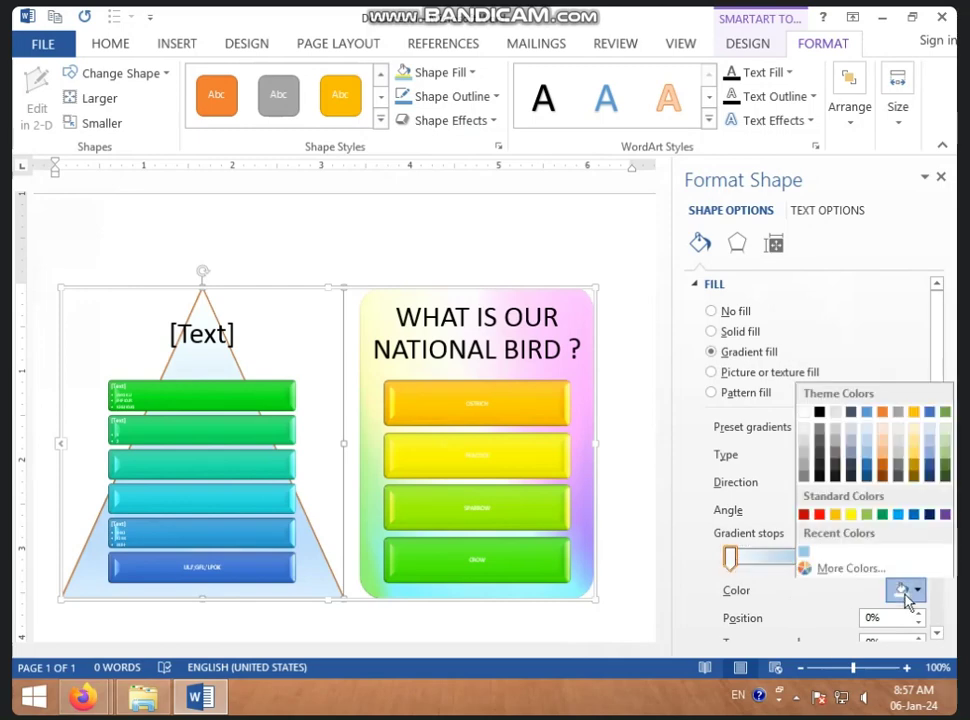
{"action": "left_click", "coordinate": [851, 515]}
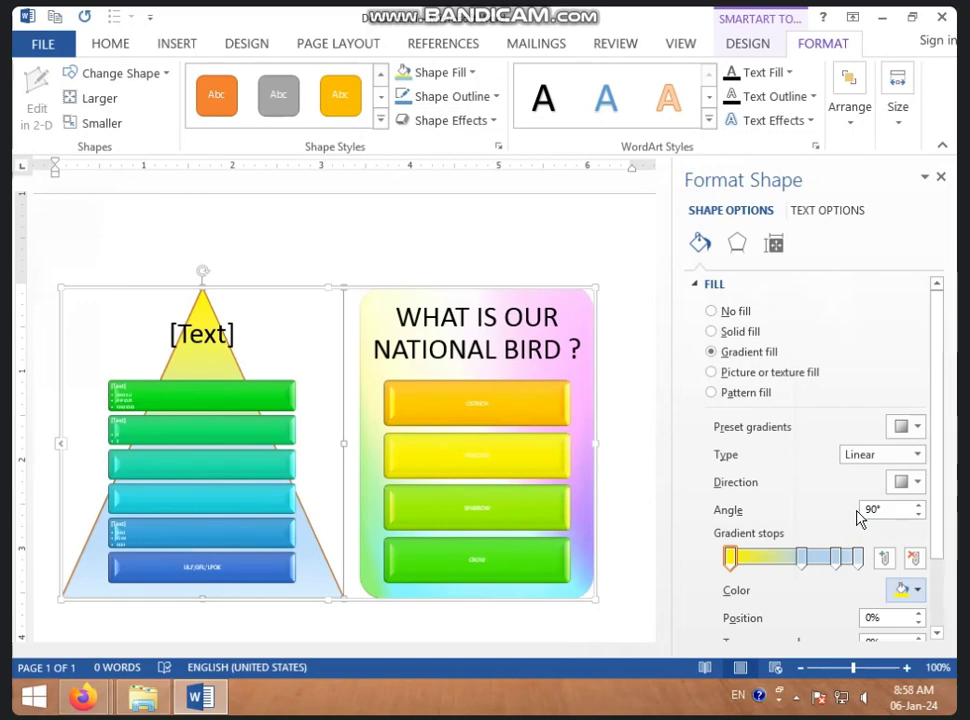
{"action": "left_click", "coordinate": [803, 562]}
{"action": "left_click_drag", "start_coordinate": [803, 556], "coordinate": [792, 558]}
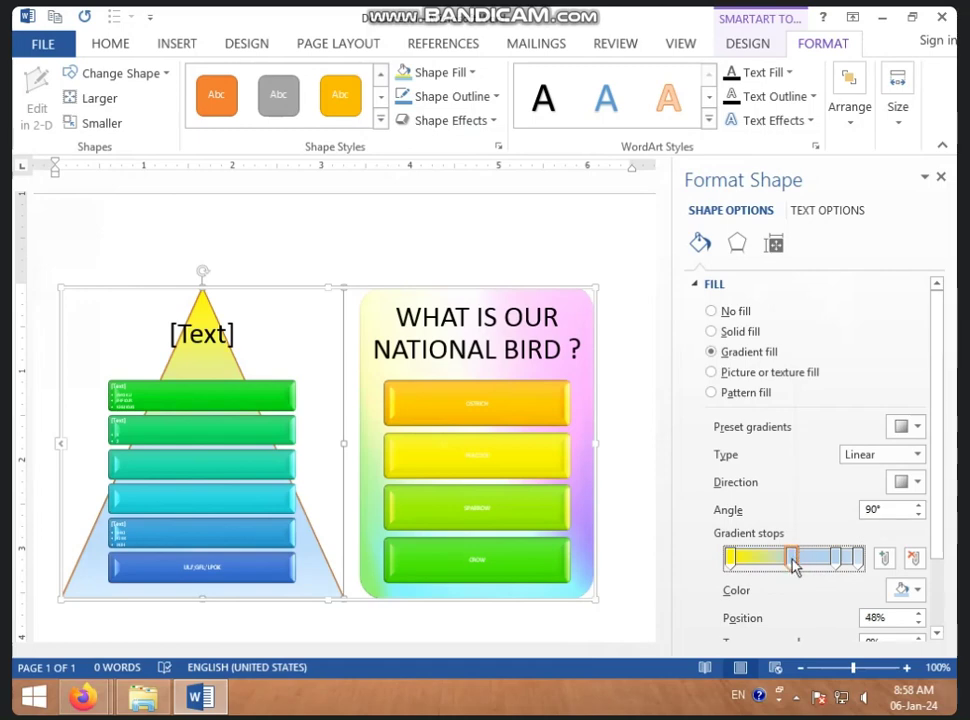
{"action": "left_click", "coordinate": [832, 560]}
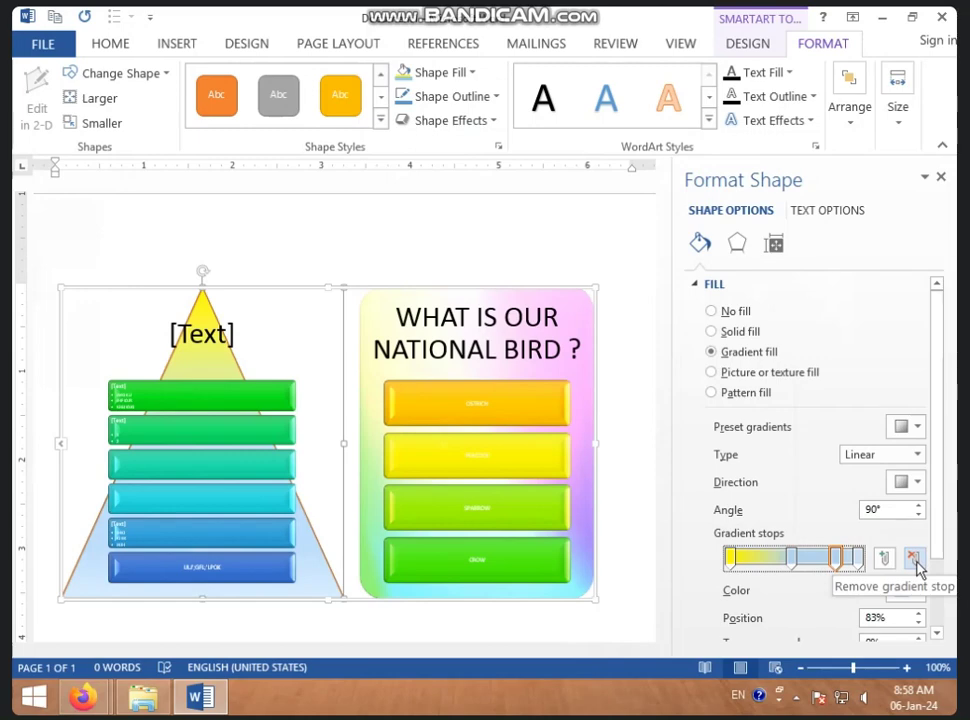
Step: Delete the extra 83% gradient stop, then make the 48% stop red and nudge it further along
{"action": "left_click", "coordinate": [913, 558]}
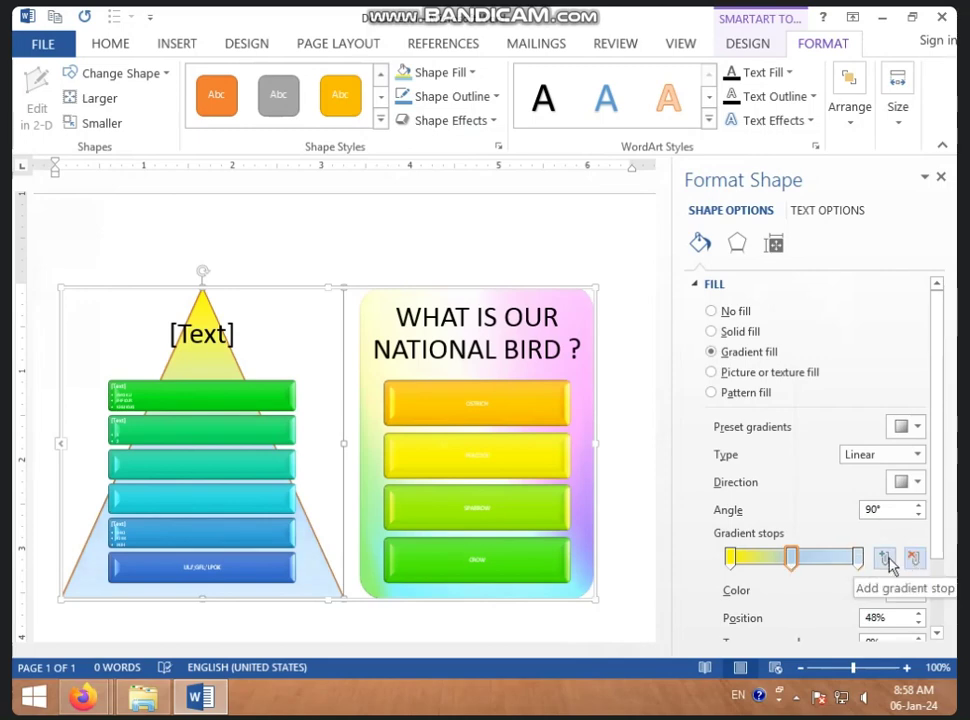
{"action": "left_click", "coordinate": [888, 558]}
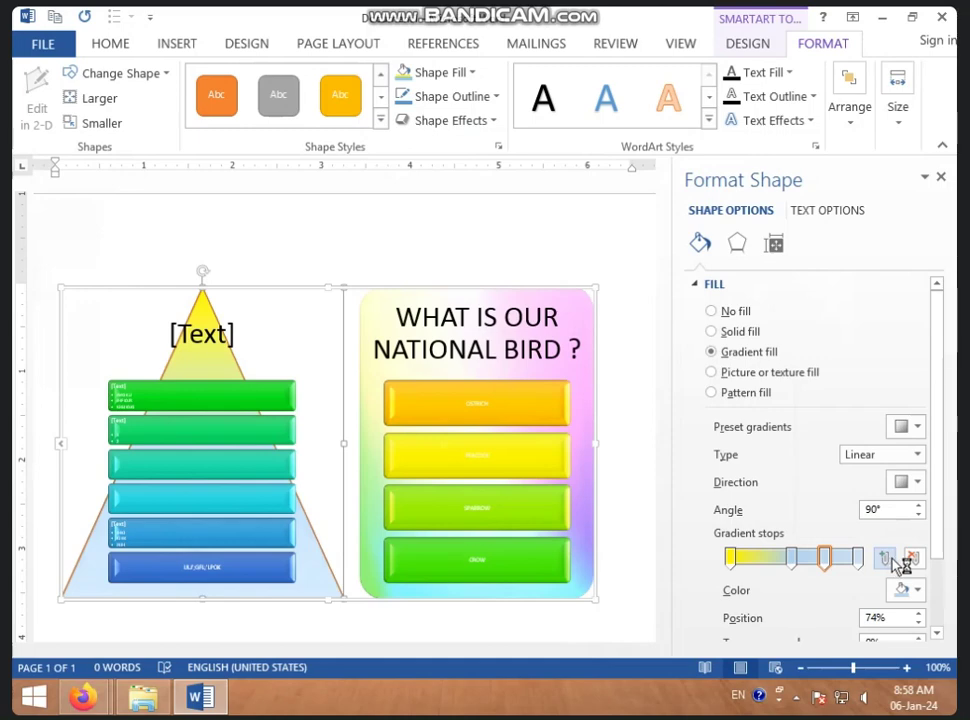
{"action": "left_click", "coordinate": [911, 559]}
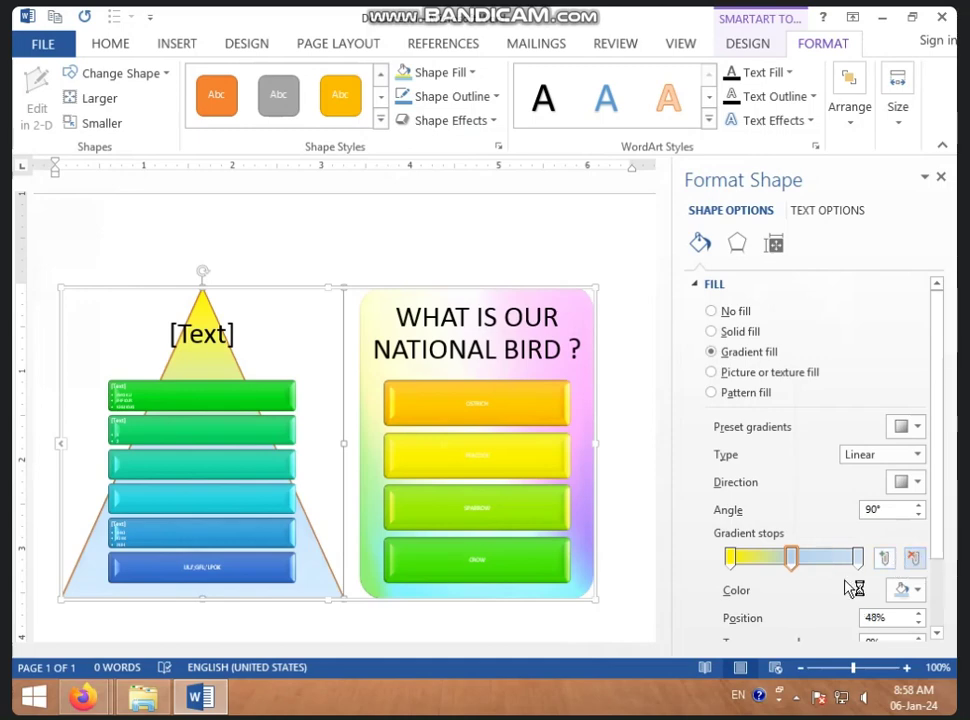
{"action": "left_click", "coordinate": [906, 590]}
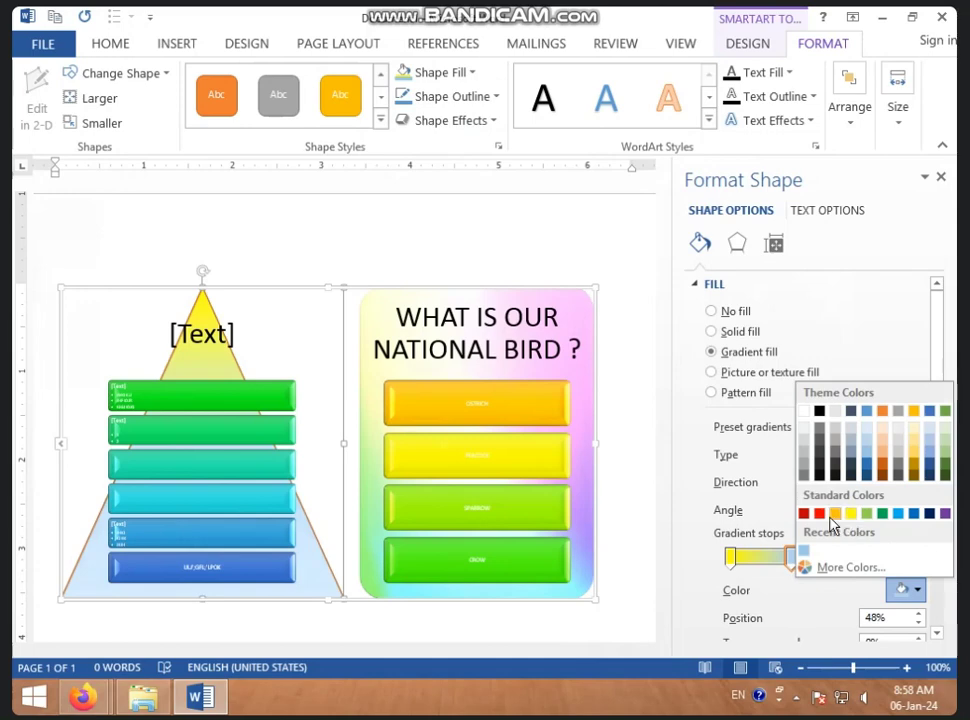
{"action": "left_click", "coordinate": [836, 514]}
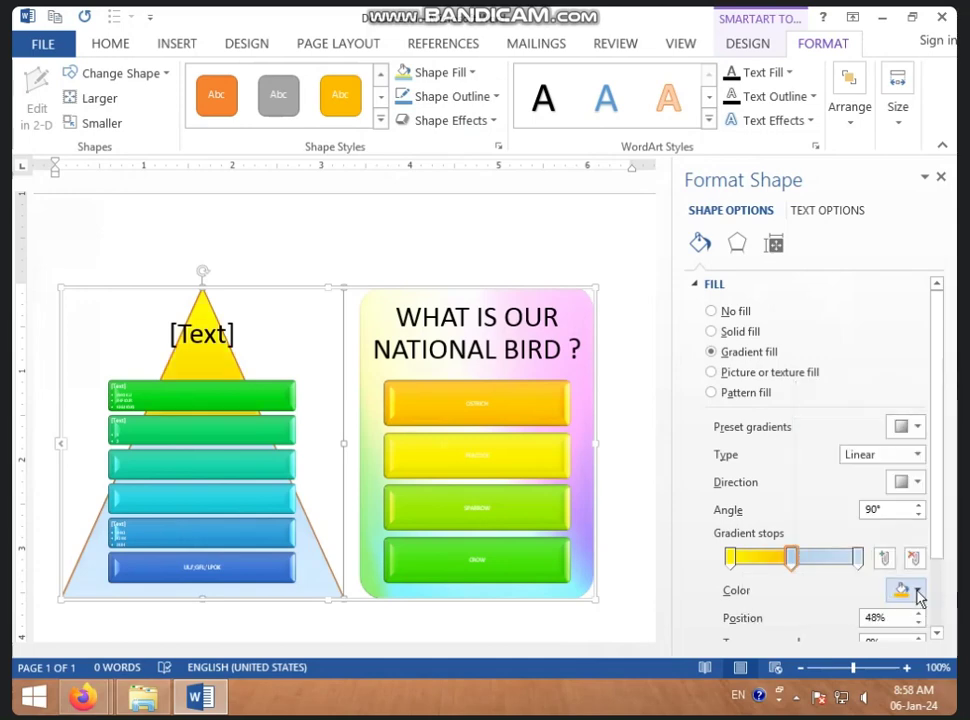
{"action": "left_click", "coordinate": [916, 590]}
{"action": "left_click", "coordinate": [819, 513]}
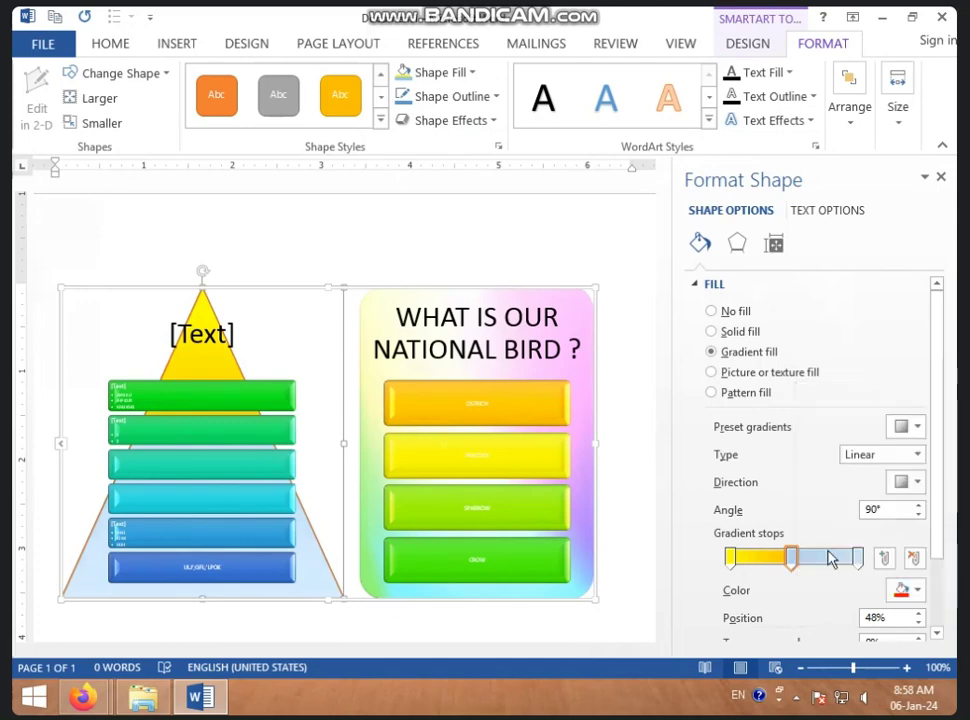
{"action": "left_click_drag", "start_coordinate": [795, 563], "coordinate": [820, 565]}
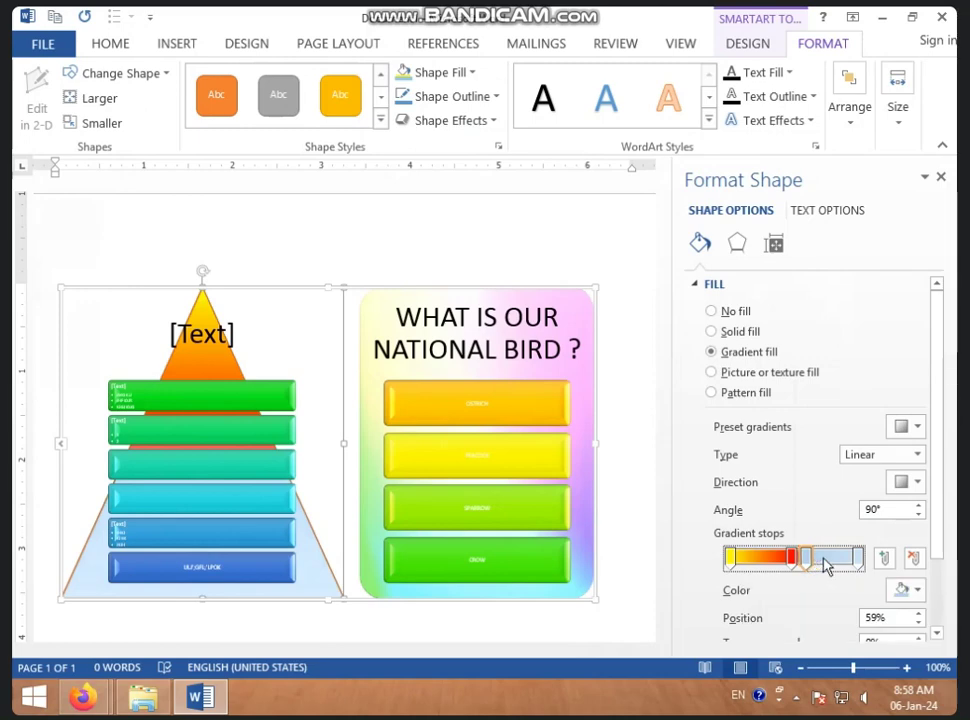
Step: Remove the light-blue gradient stop and make the final 100% stop green
{"action": "left_click", "coordinate": [912, 558]}
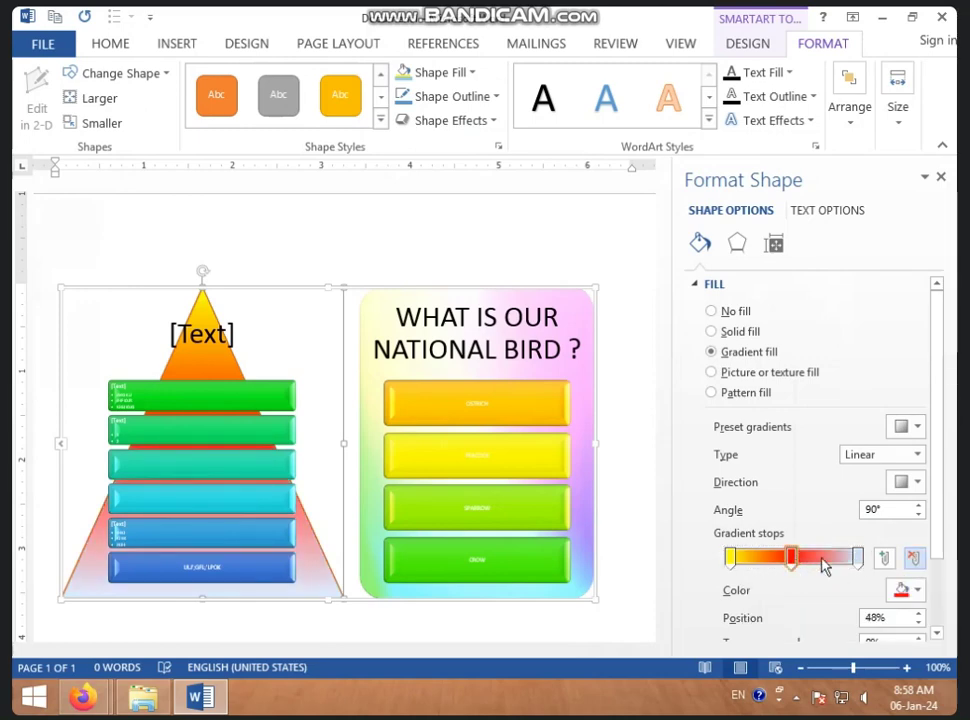
{"action": "left_click", "coordinate": [857, 557]}
{"action": "left_click", "coordinate": [906, 590]}
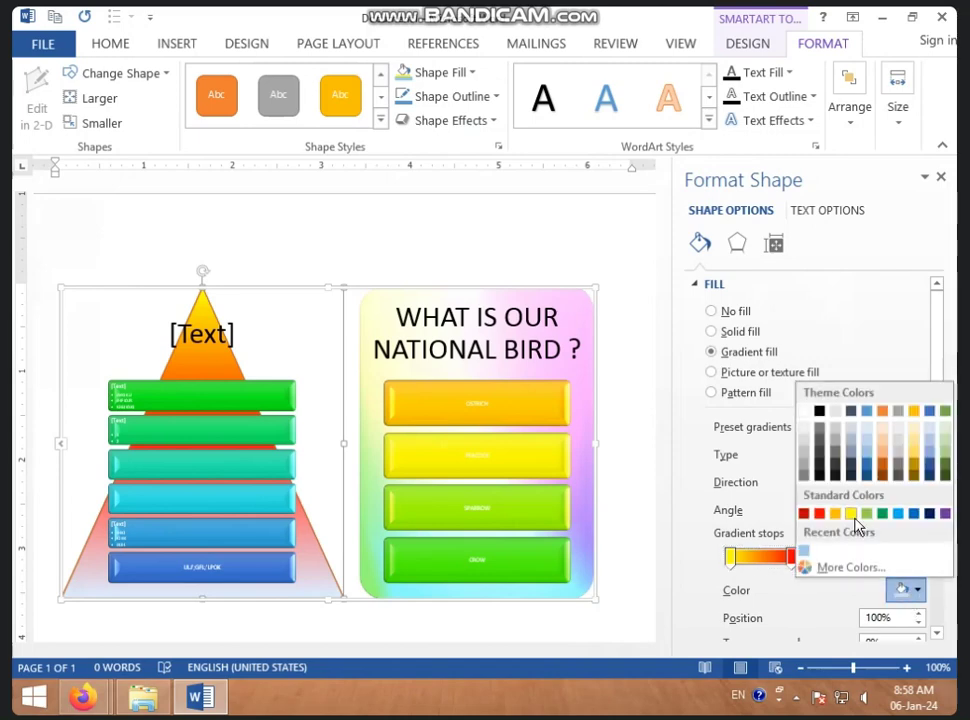
{"action": "left_click", "coordinate": [884, 583]}
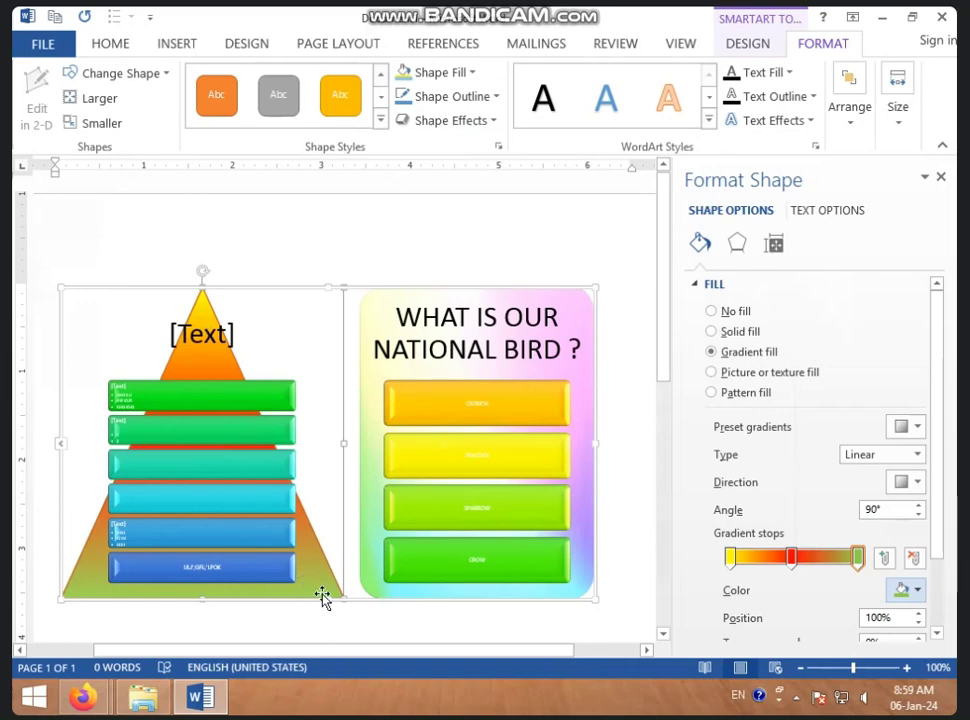
Step: Drag the yellow stop further into the gradient, then close the Format Shape pane
{"action": "left_click", "coordinate": [733, 558]}
{"action": "left_click_drag", "start_coordinate": [733, 560], "coordinate": [805, 562]}
{"action": "left_click", "coordinate": [800, 562]}
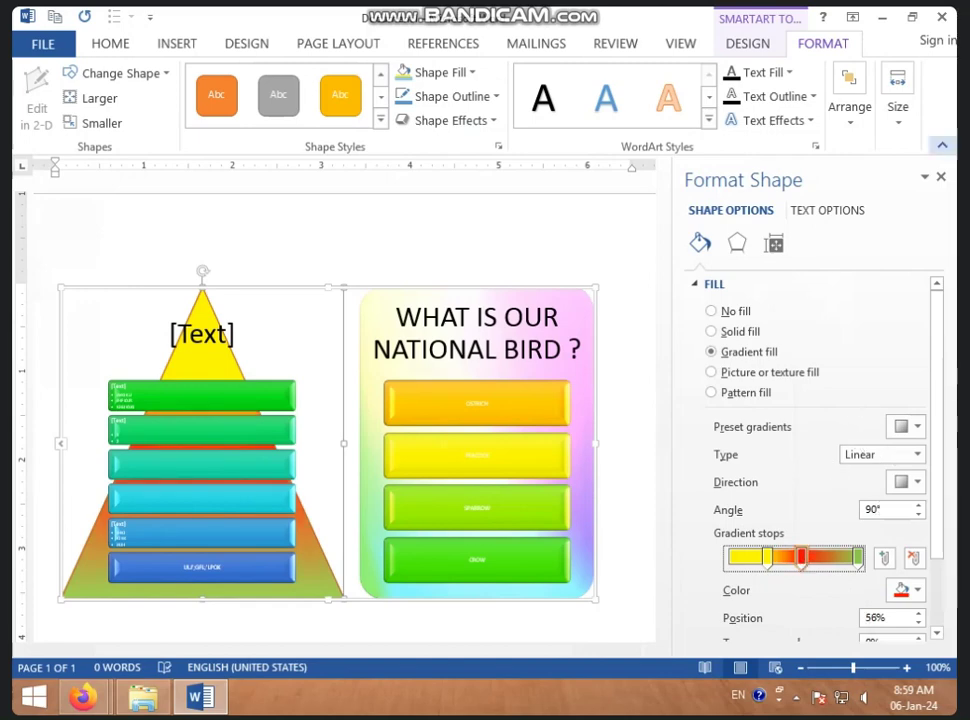
{"action": "left_click", "coordinate": [941, 177]}
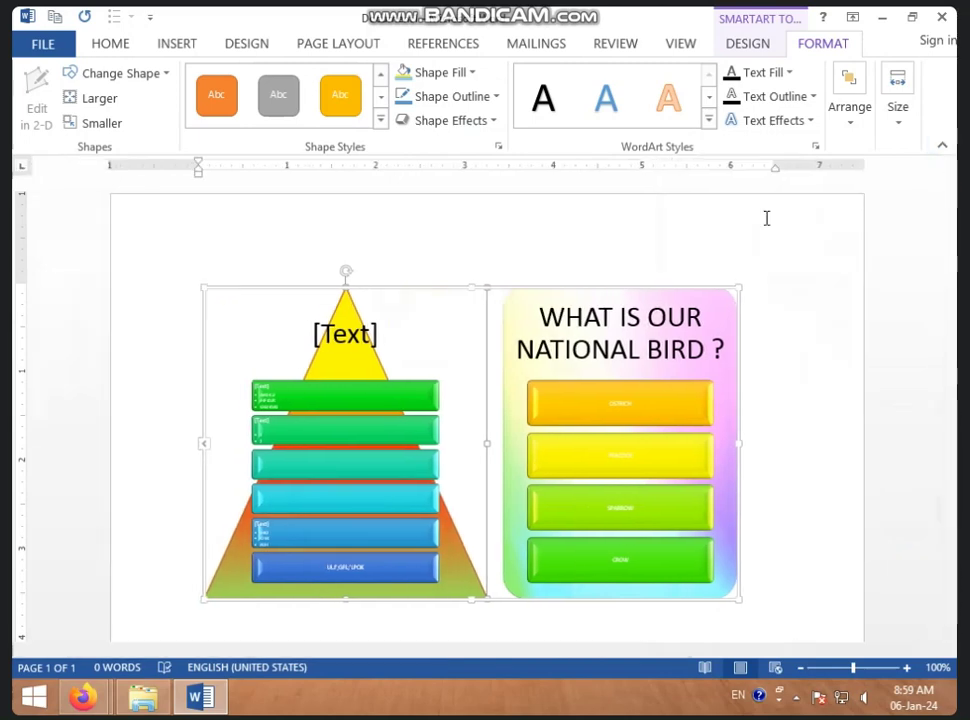
Step: Apply the pale blue texture swatch from Shape Fill > Texture to the triangle
{"action": "left_click", "coordinate": [476, 75]}
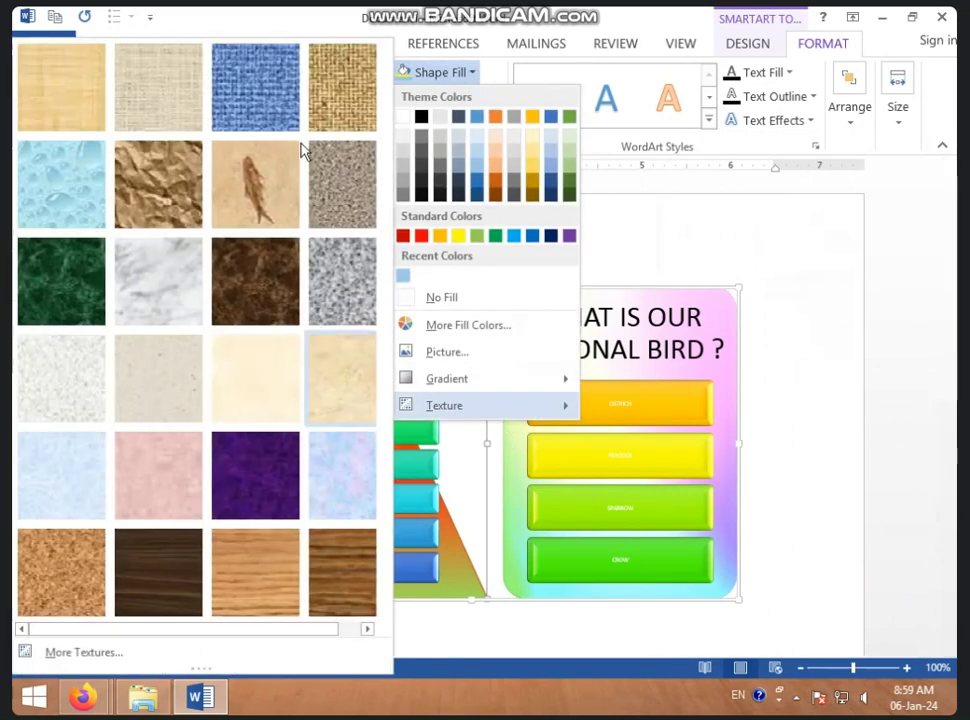
{"action": "mouse_move", "coordinate": [444, 405]}
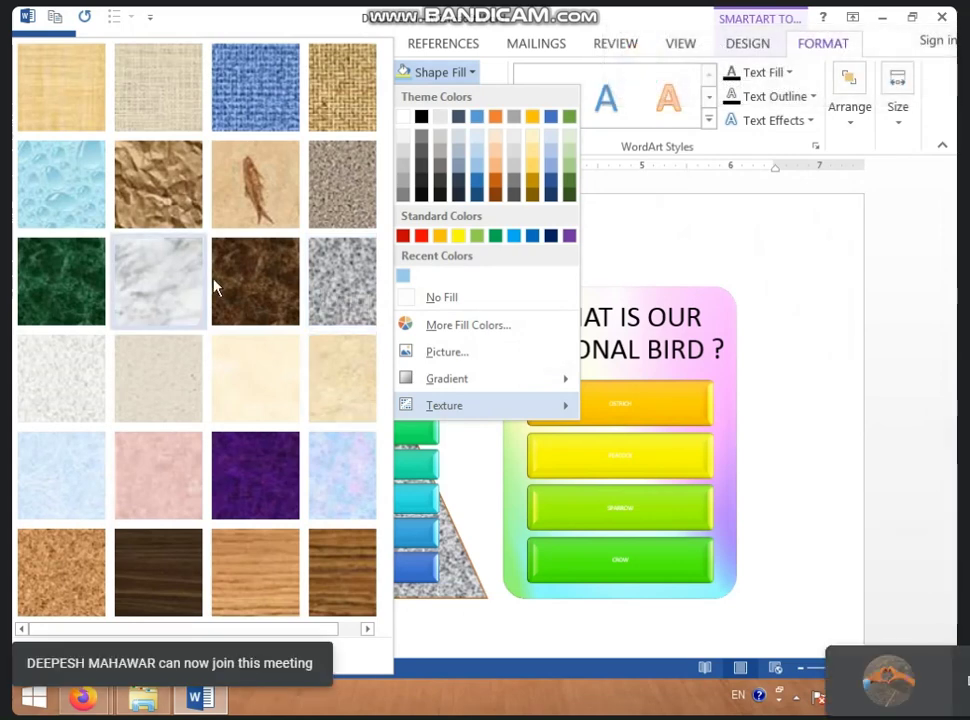
{"action": "left_click", "coordinate": [357, 476]}
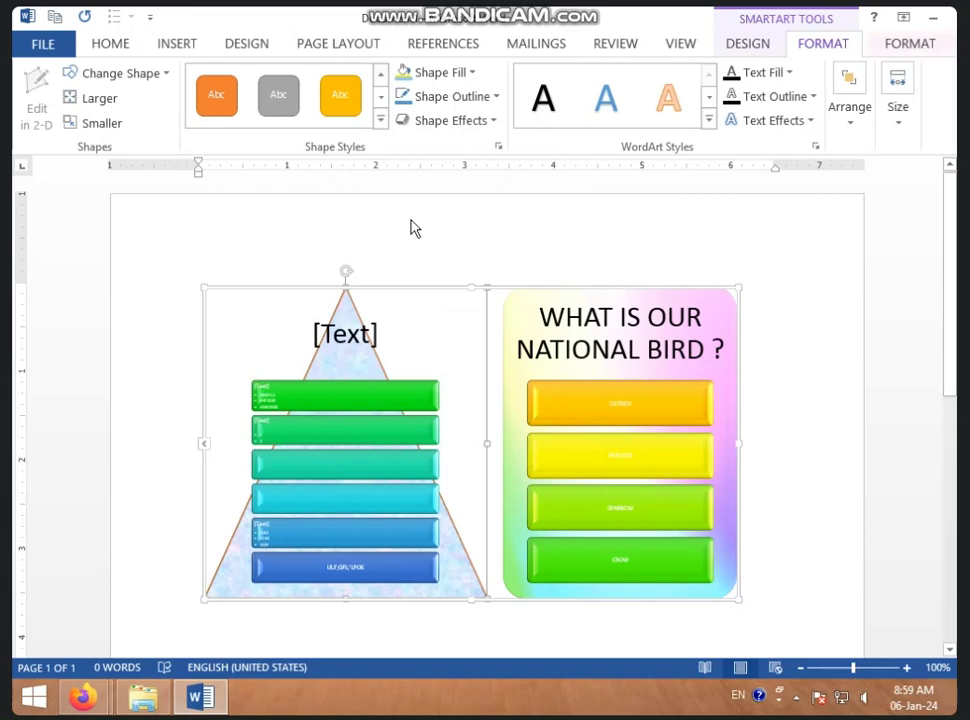
{"action": "left_click", "coordinate": [495, 97]}
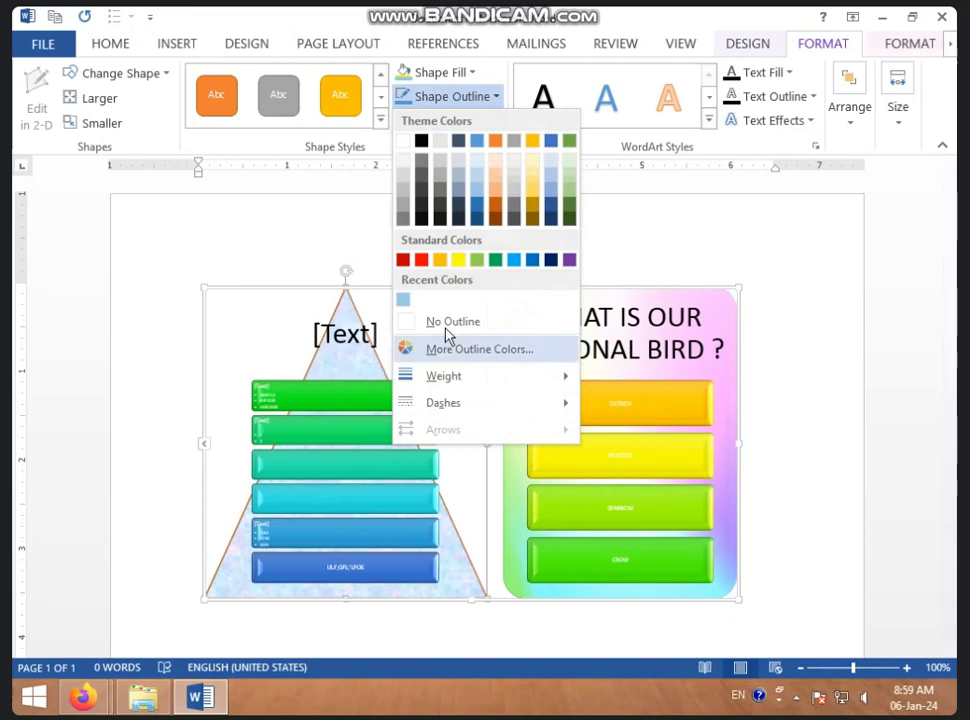
{"action": "left_click", "coordinate": [300, 248]}
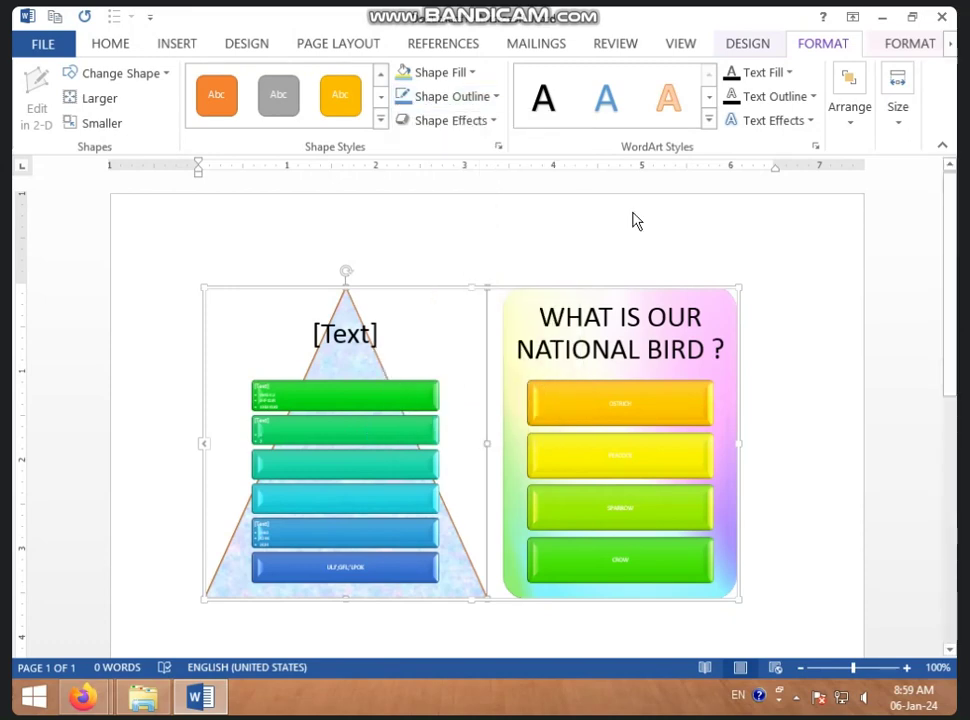